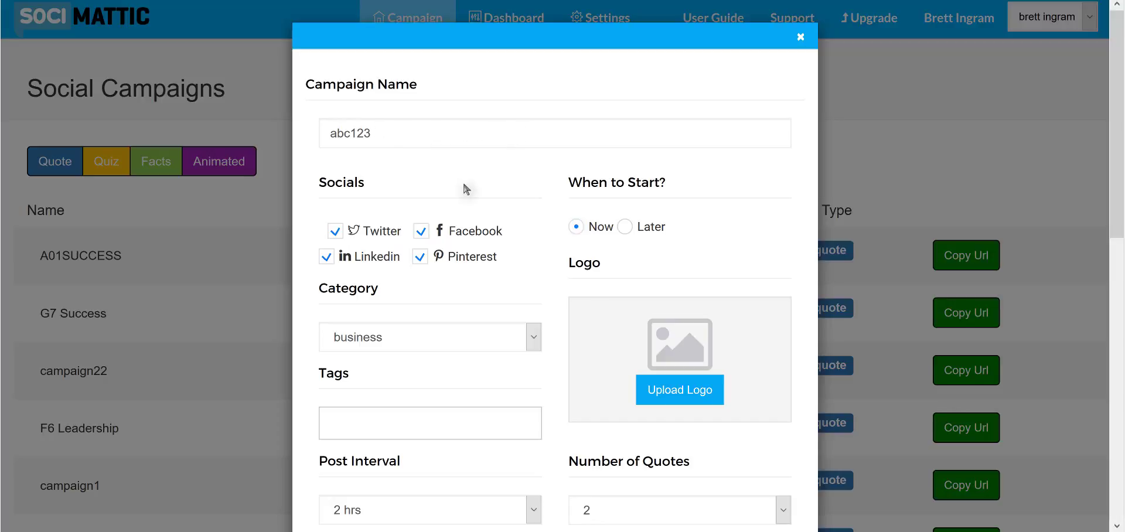
Keep the business category for the abc123 quote campaign and add the tag Business.
{"action": "scroll", "coordinate": [467, 188], "scroll_direction": "down", "scroll_amount": 3}
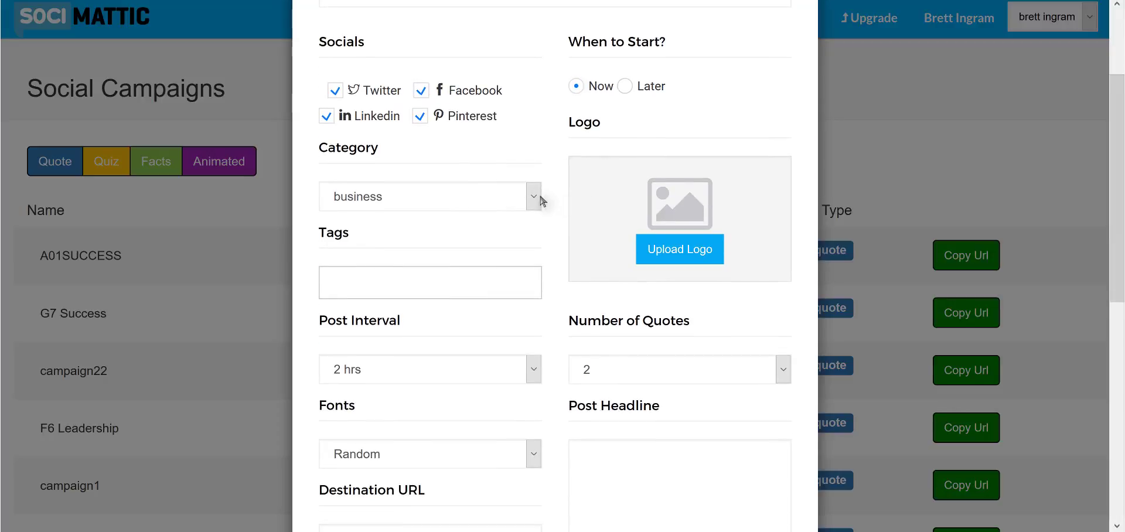
{"action": "left_click", "coordinate": [540, 199]}
{"action": "left_click", "coordinate": [541, 198]}
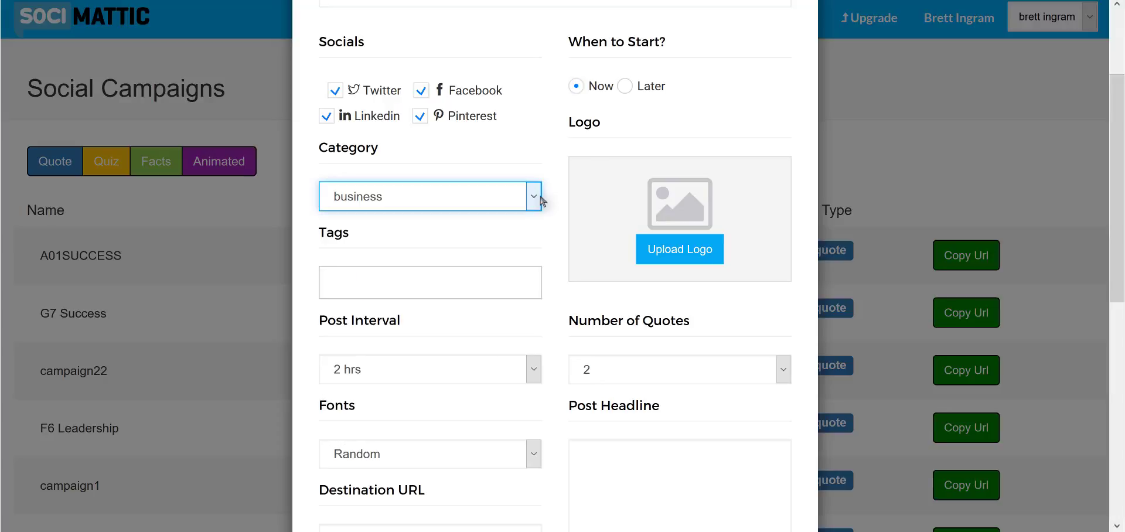
{"action": "left_click", "coordinate": [489, 290]}
{"action": "type", "text": "bus"}
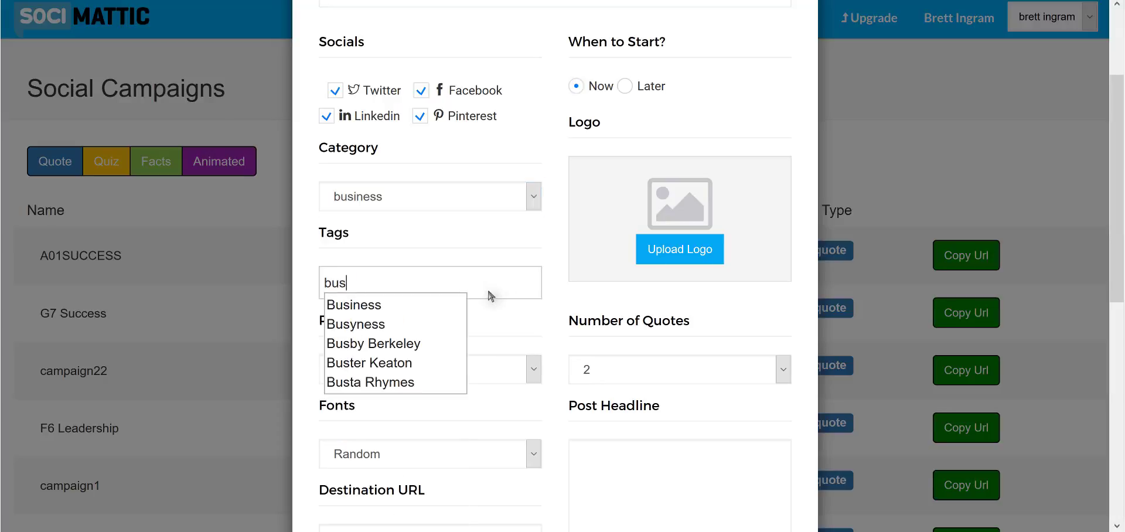
{"action": "left_click", "coordinate": [410, 304]}
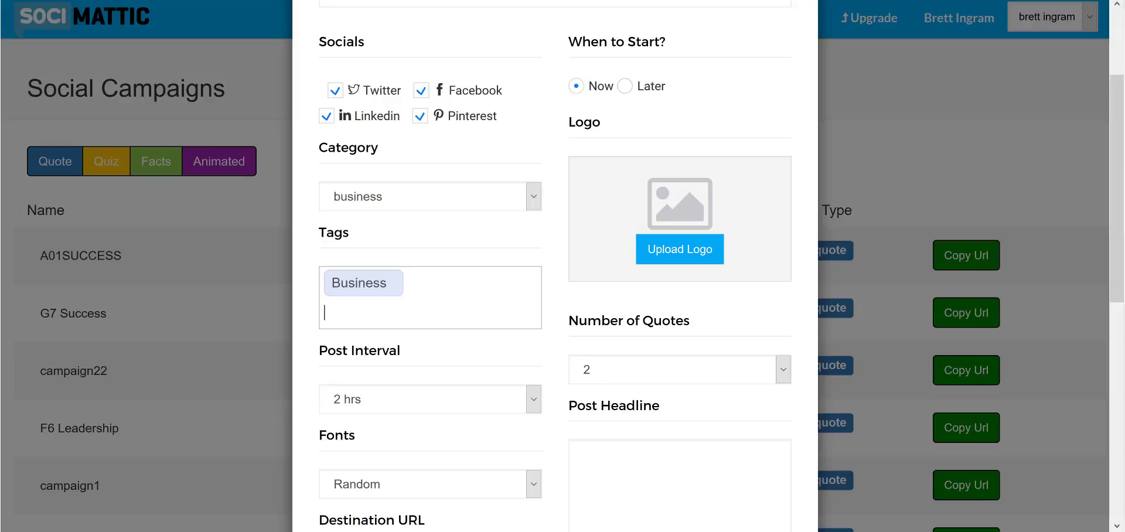
Set the number of quotes to 5 and create the campaign.
{"action": "scroll", "coordinate": [453, 293], "scroll_direction": "down", "scroll_amount": 3}
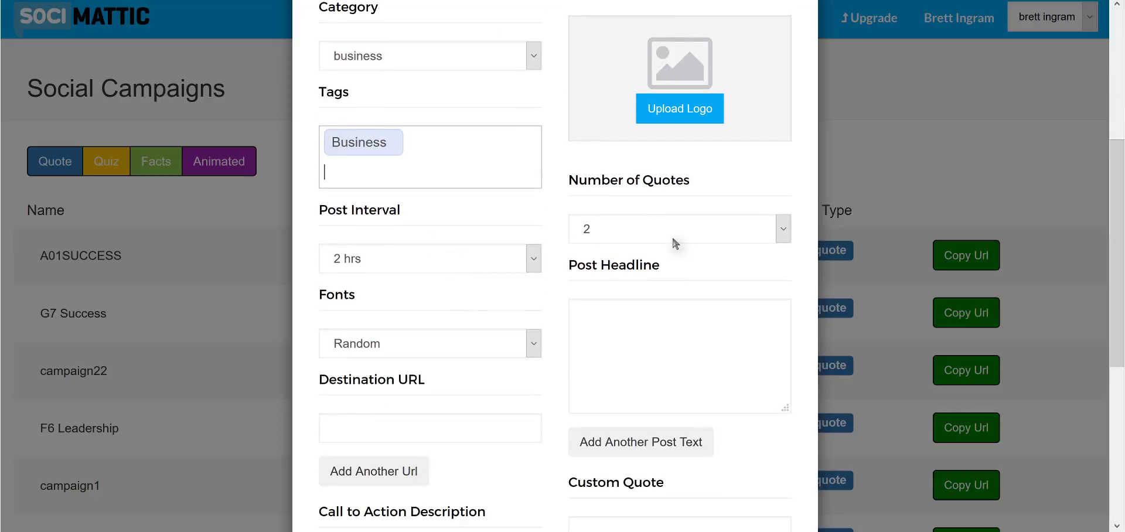
{"action": "left_click", "coordinate": [673, 232]}
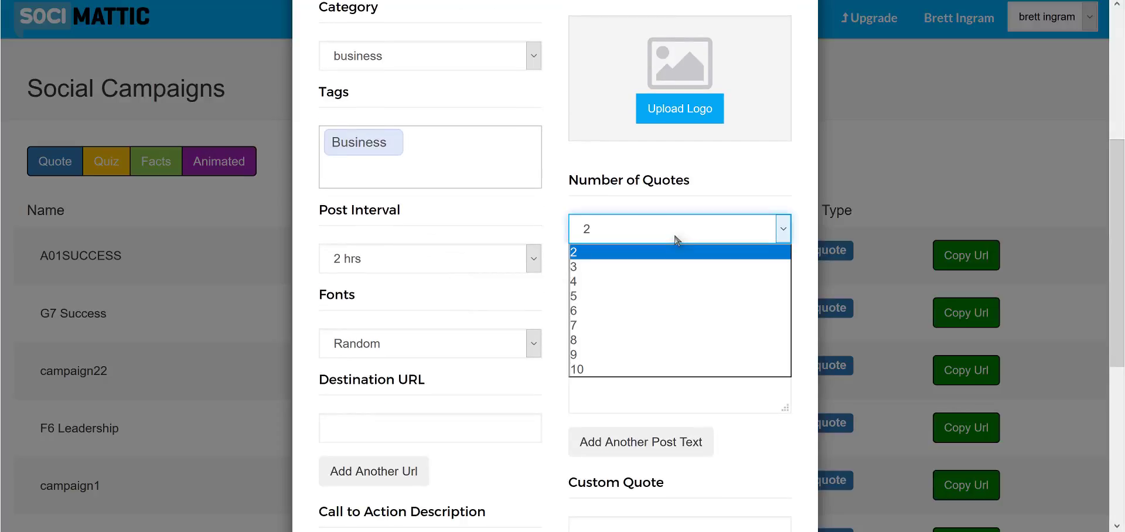
{"action": "left_click", "coordinate": [678, 297]}
{"action": "scroll", "coordinate": [510, 311], "scroll_direction": "down", "scroll_amount": 3}
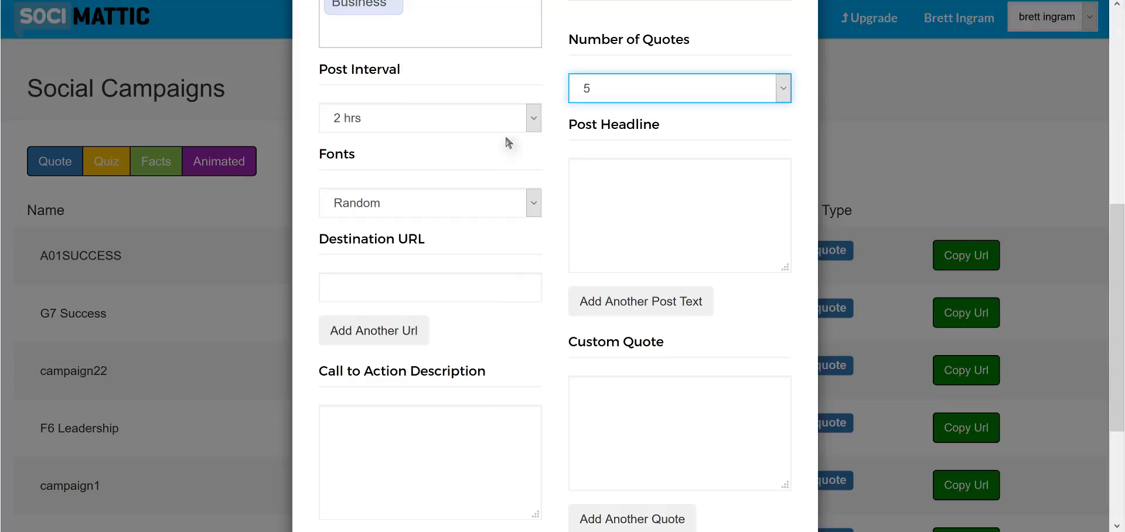
{"action": "scroll", "coordinate": [506, 142], "scroll_direction": "down", "scroll_amount": 4}
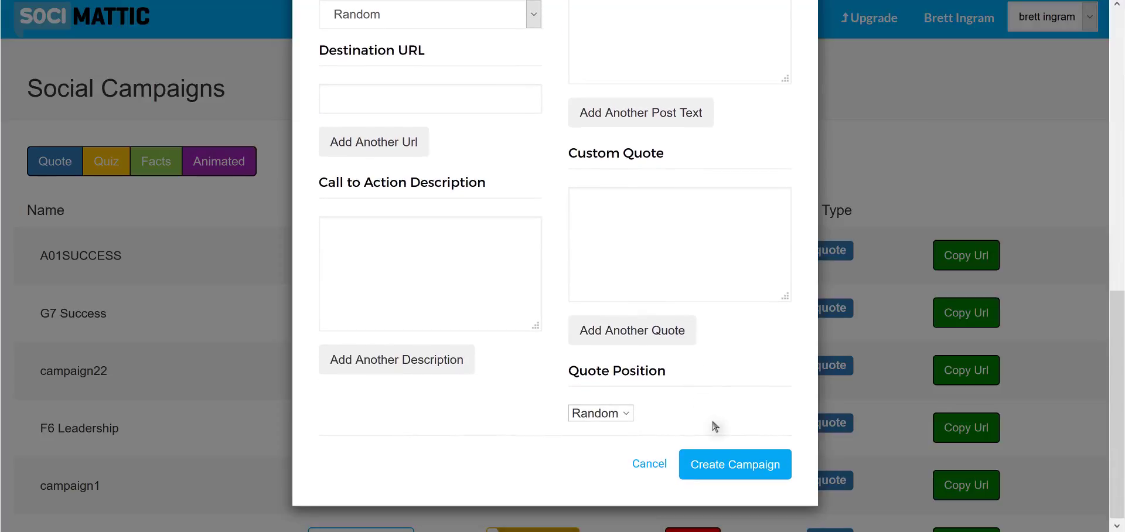
{"action": "left_click", "coordinate": [718, 463]}
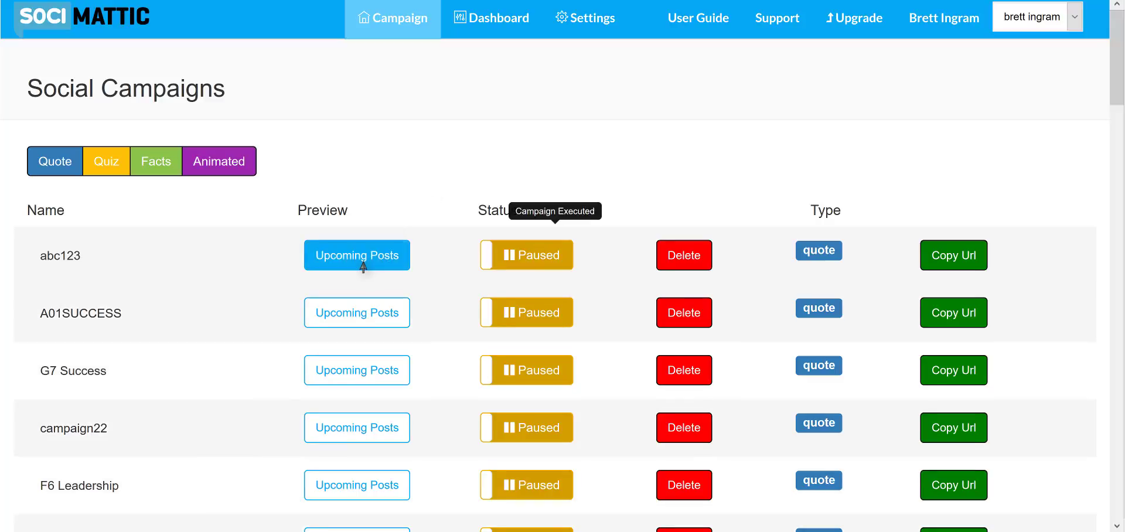
Open the upcoming posts of campaign abc123 and look through the generated quote images and their posting times.
{"action": "left_click", "coordinate": [364, 266]}
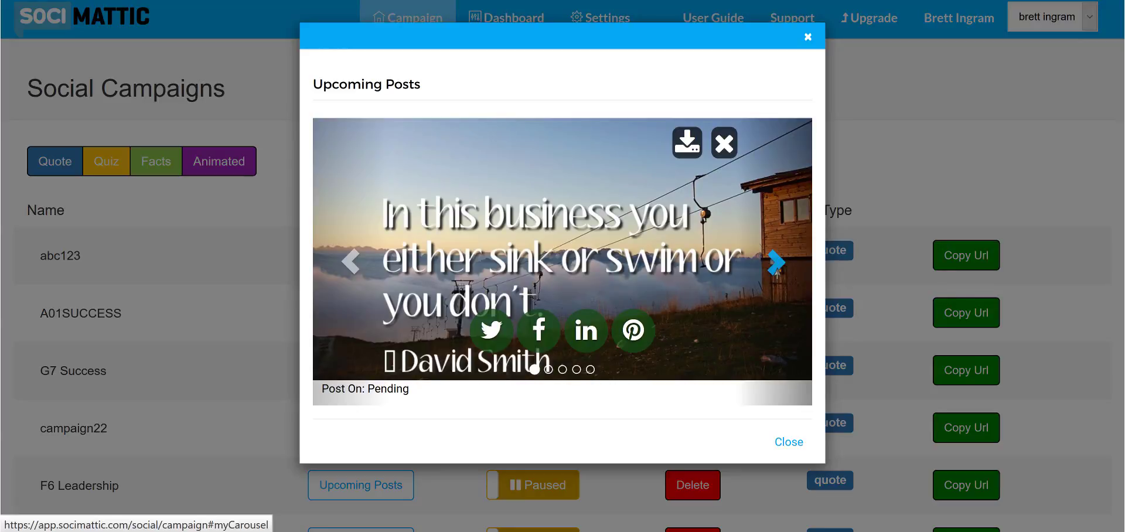
{"action": "left_click", "coordinate": [777, 264]}
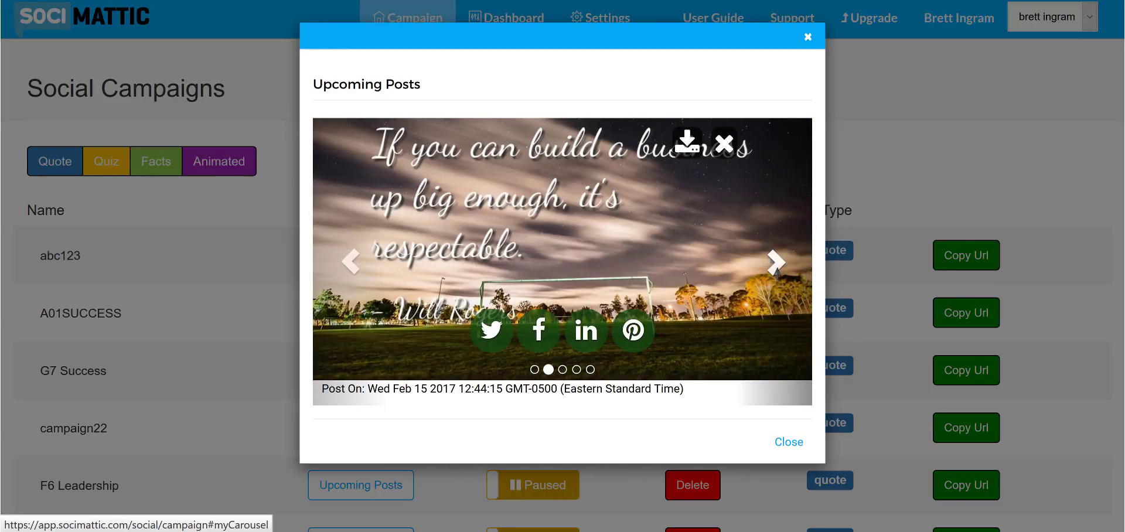
{"action": "left_click", "coordinate": [776, 267]}
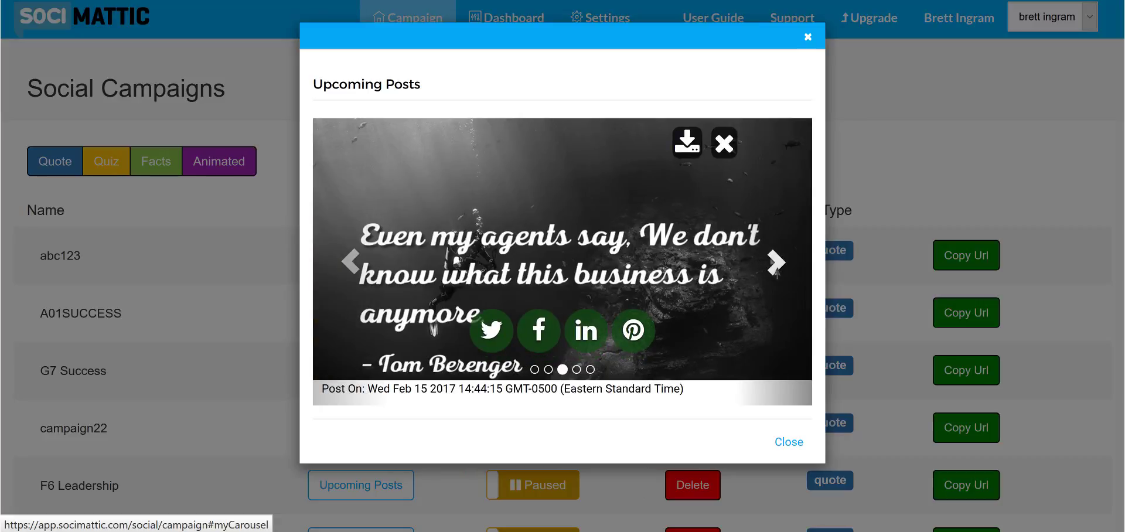
{"action": "left_click", "coordinate": [777, 265]}
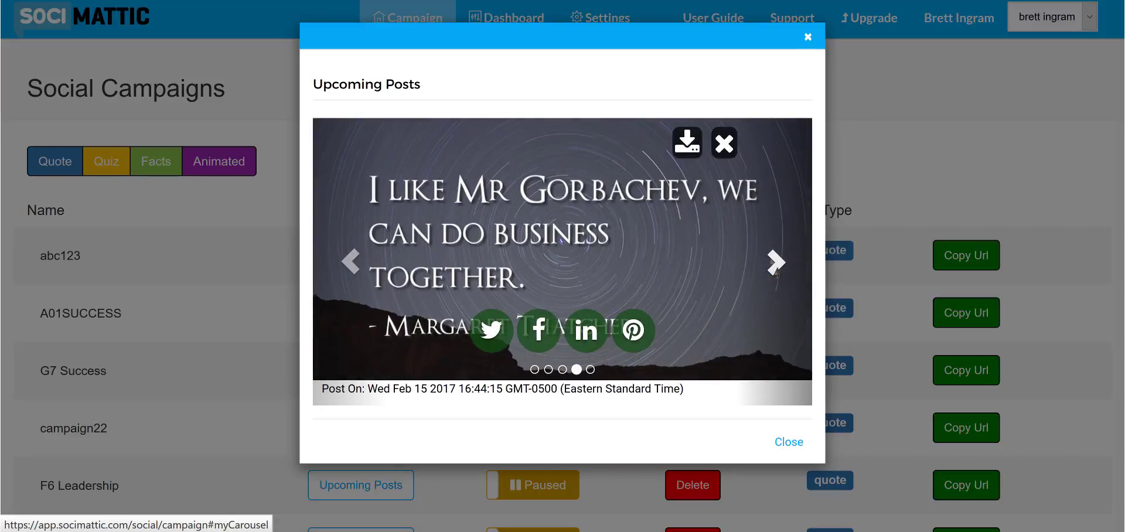
{"action": "left_click", "coordinate": [777, 267]}
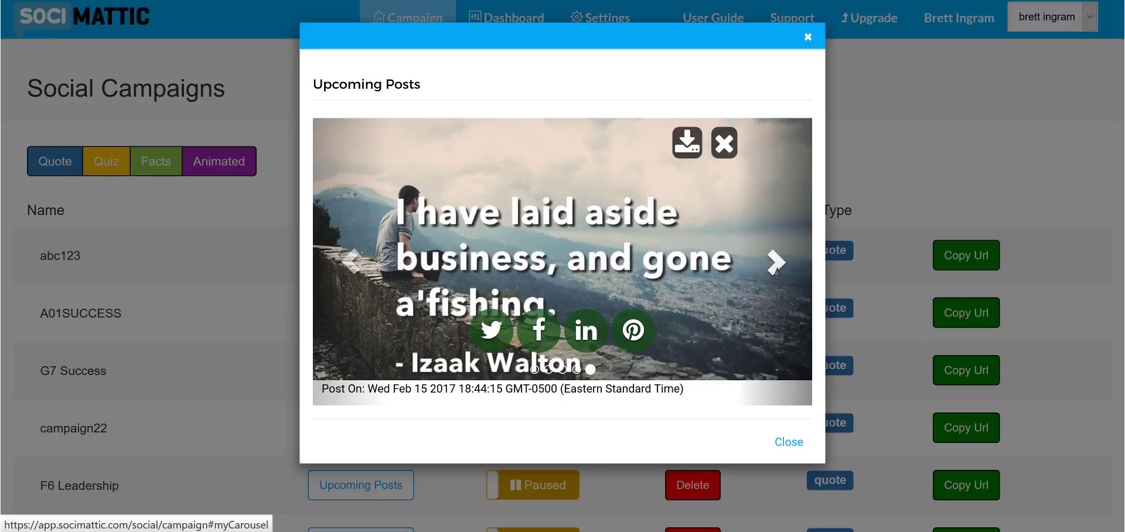
{"action": "left_click", "coordinate": [777, 264]}
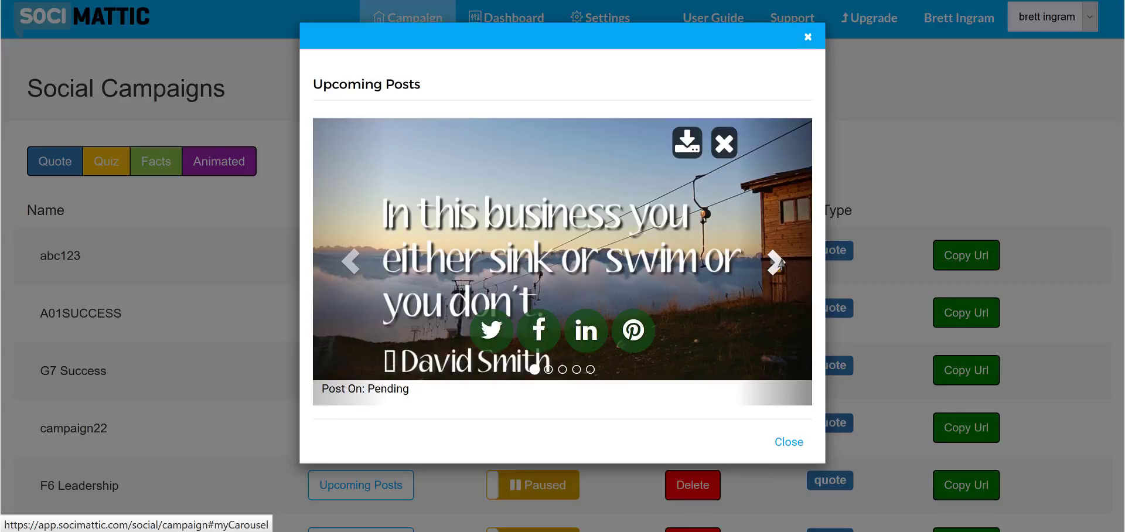
{"action": "left_click", "coordinate": [776, 264]}
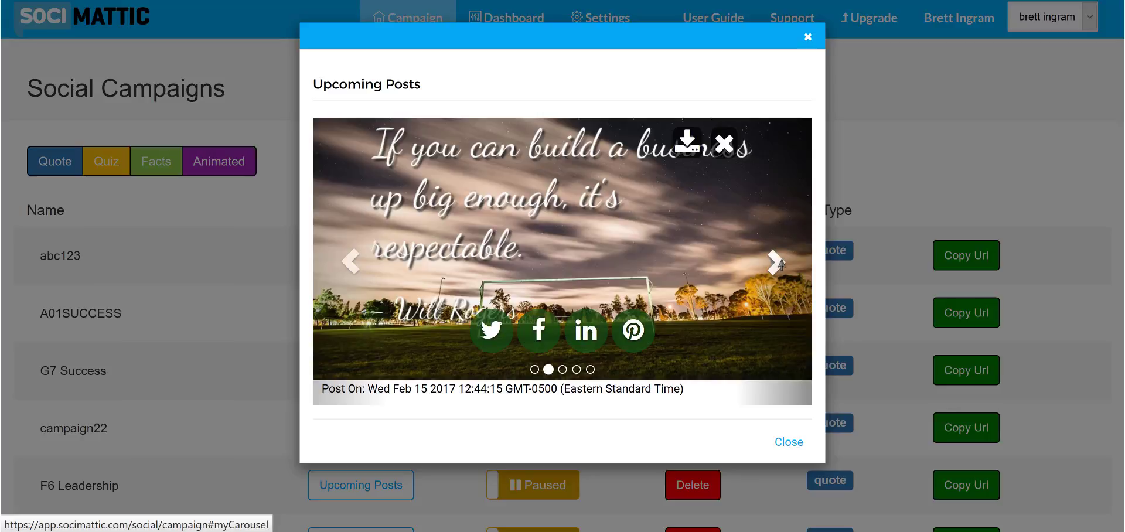
{"action": "left_click", "coordinate": [776, 264]}
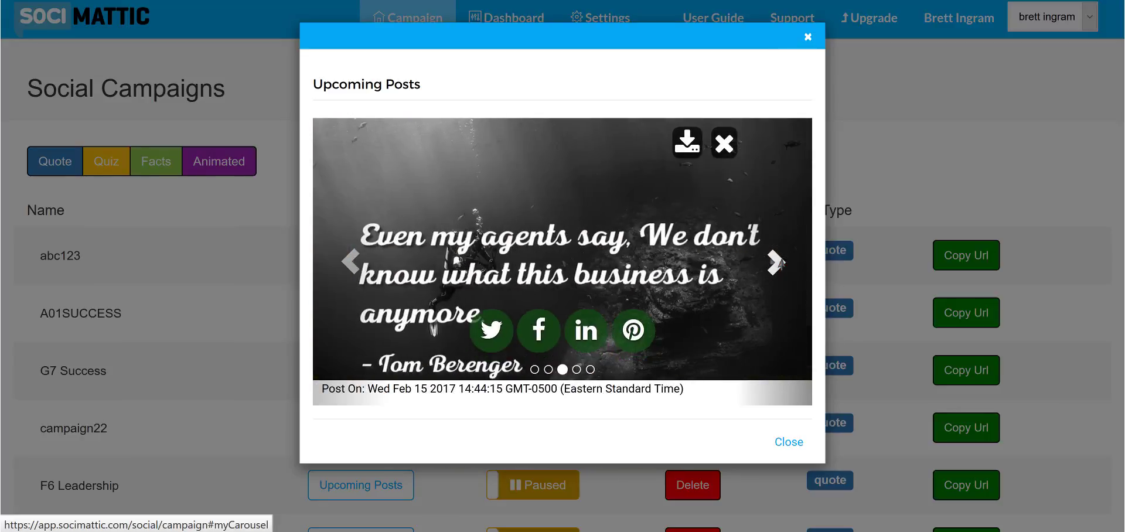
{"action": "left_click", "coordinate": [778, 264]}
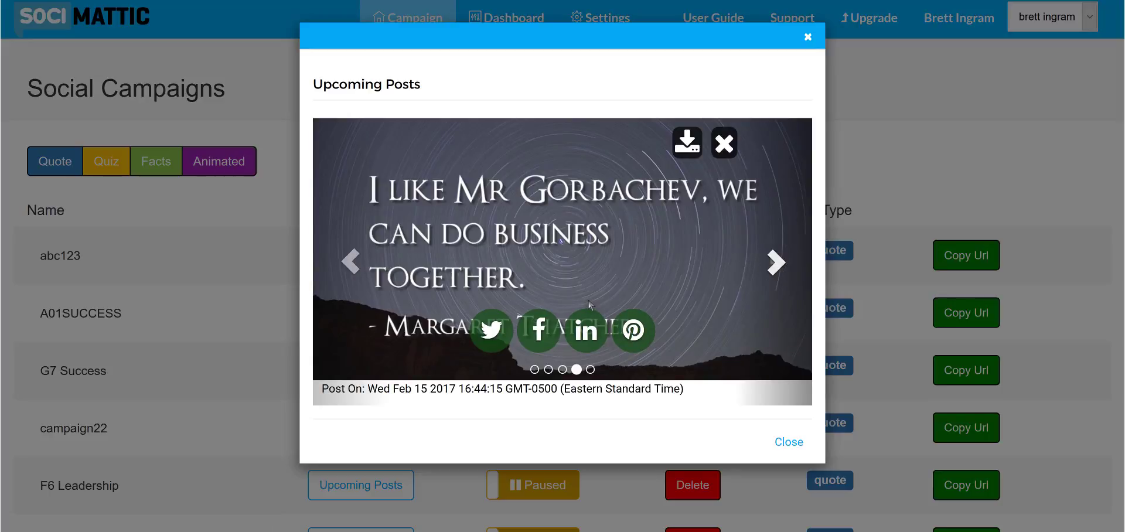
Remove the upcoming post with the Gorbachev quote and close the post preview.
{"action": "left_click", "coordinate": [727, 145]}
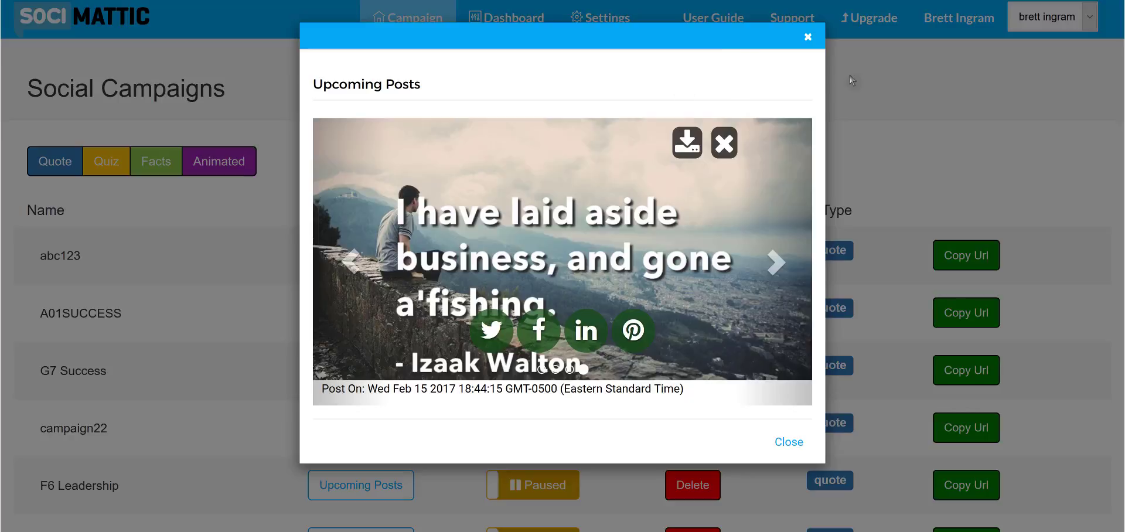
{"action": "left_click", "coordinate": [808, 36]}
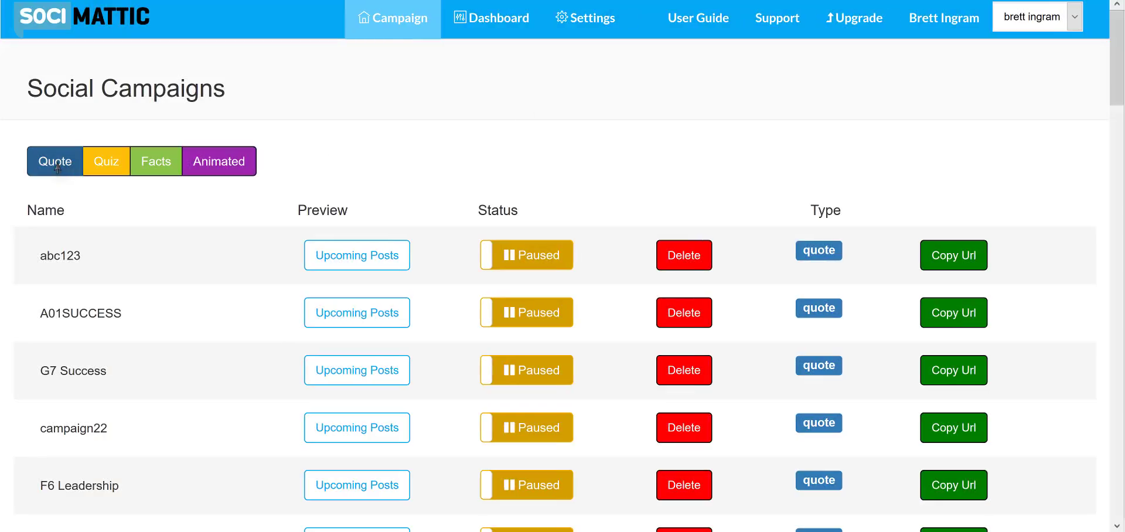
Start a new quote campaign and name it campain1234.
{"action": "left_click", "coordinate": [57, 168]}
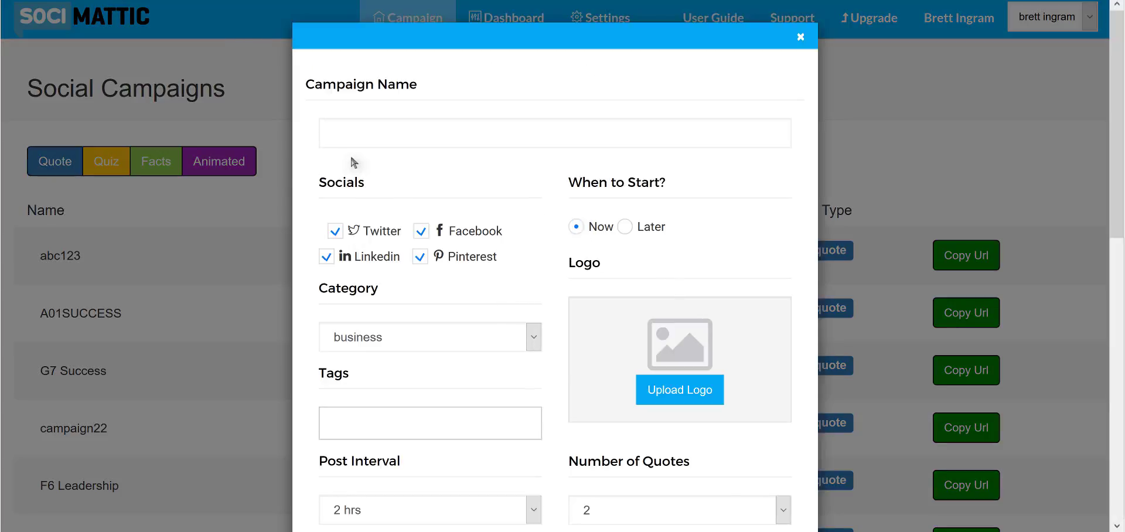
{"action": "left_click", "coordinate": [542, 130]}
{"action": "type", "text": "c"}
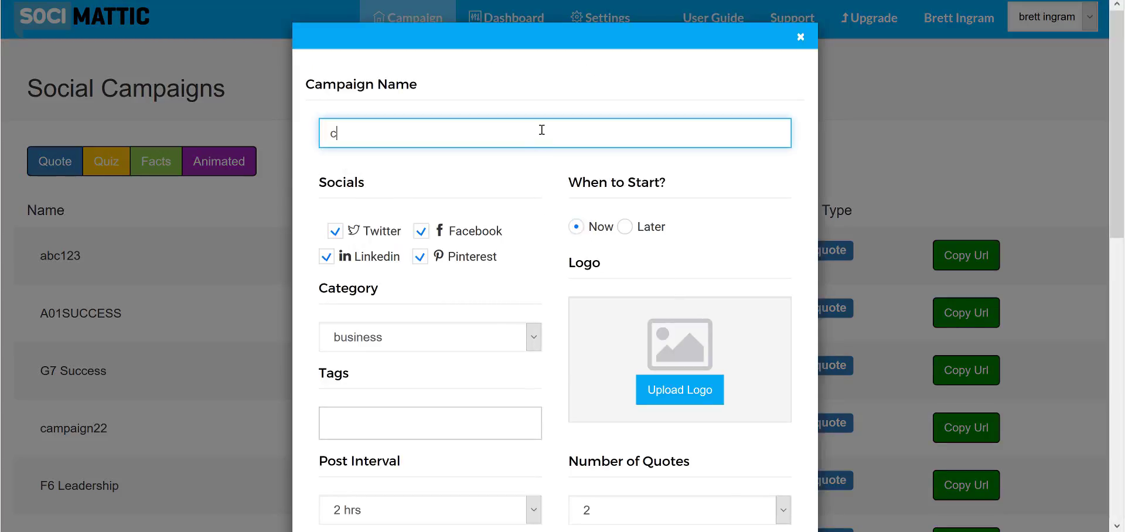
{"action": "type", "text": "ampain1234"}
Set the new campaign's category to random and add the tag Motivation.
{"action": "scroll", "coordinate": [503, 136], "scroll_direction": "down", "scroll_amount": 3}
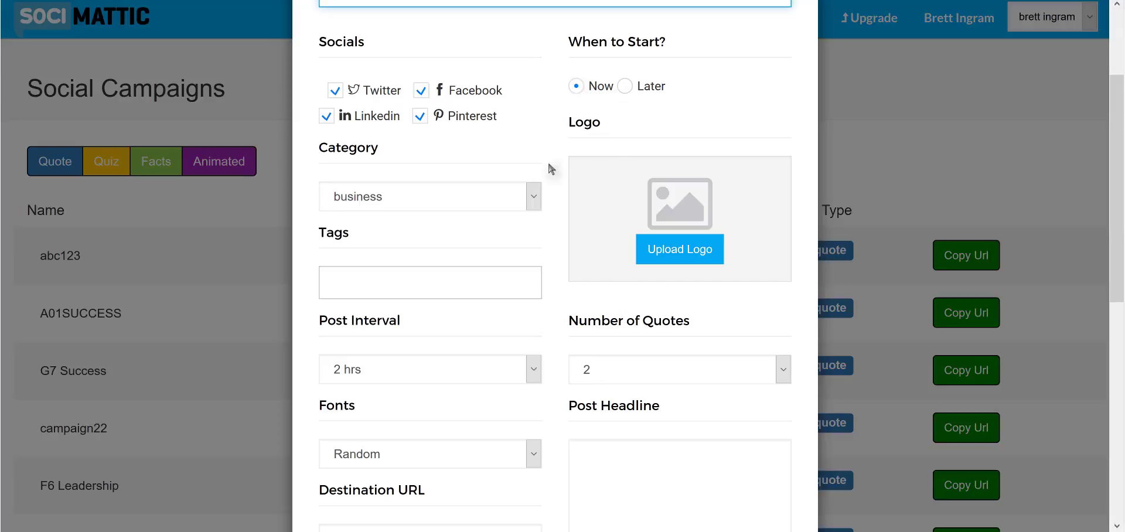
{"action": "left_click", "coordinate": [535, 197]}
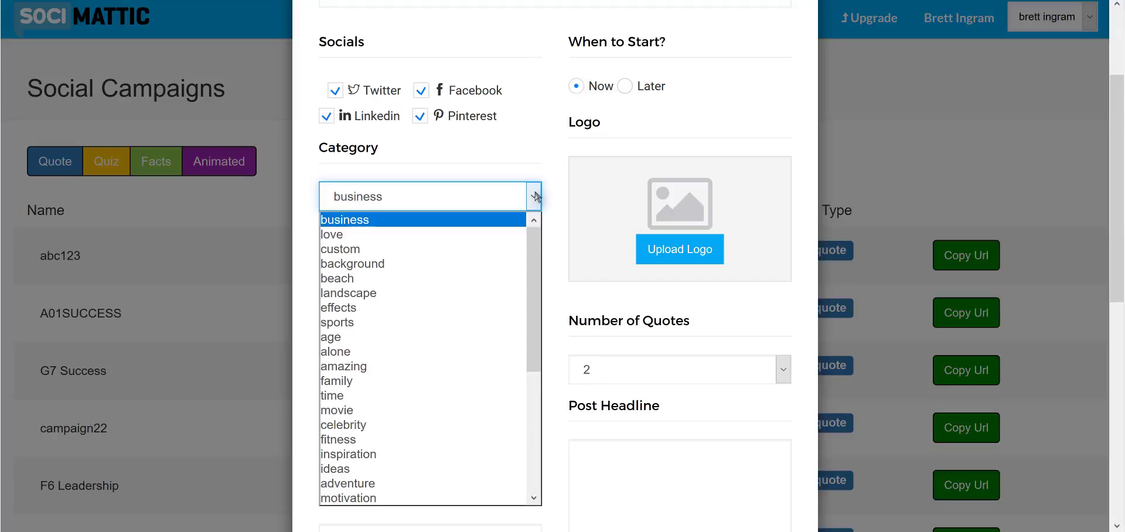
{"action": "left_click_drag", "start_coordinate": [533, 289], "coordinate": [543, 437]}
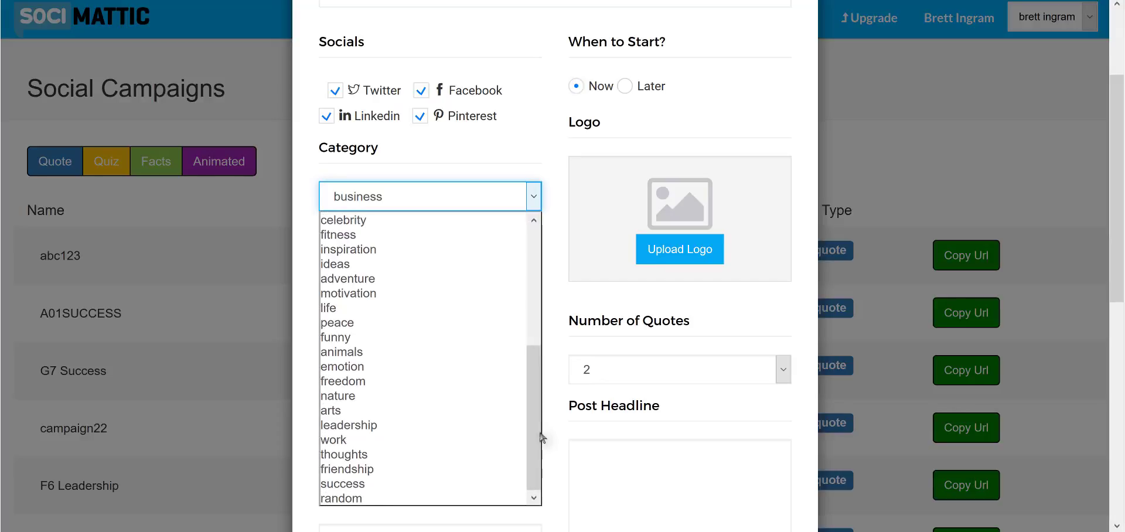
{"action": "left_click", "coordinate": [467, 498]}
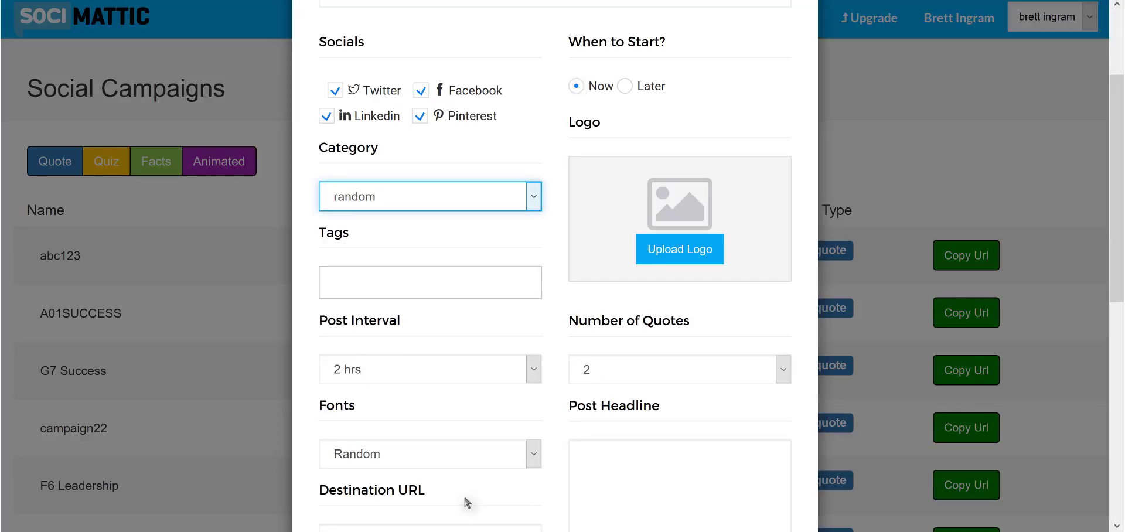
{"action": "left_click", "coordinate": [522, 291]}
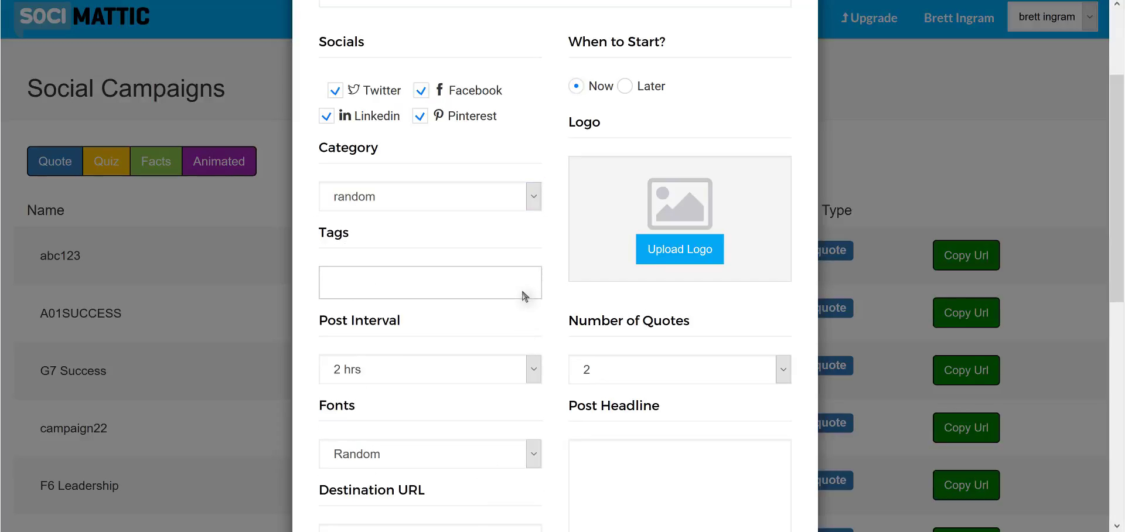
{"action": "type", "text": "mot"}
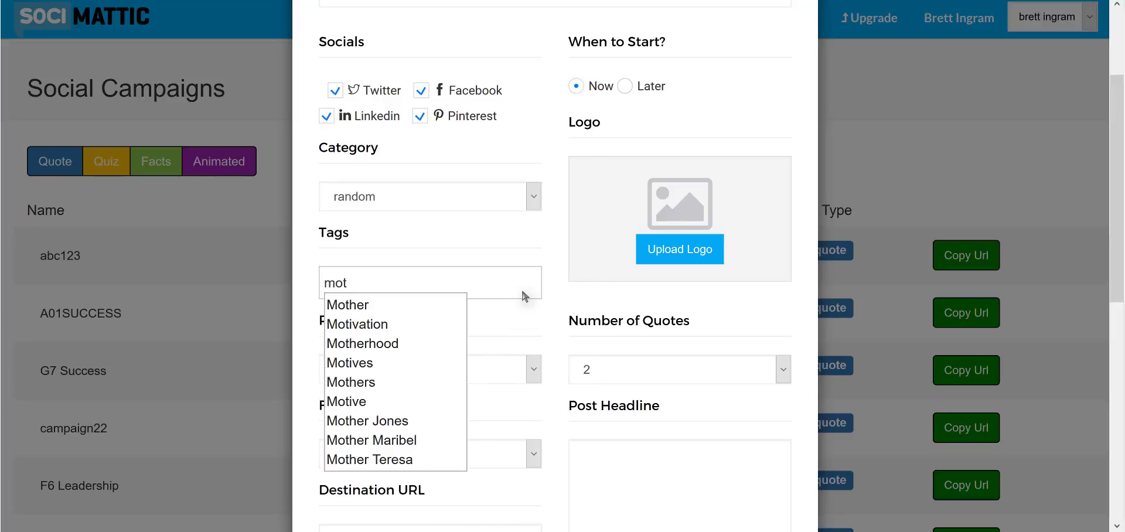
{"action": "left_click", "coordinate": [404, 325]}
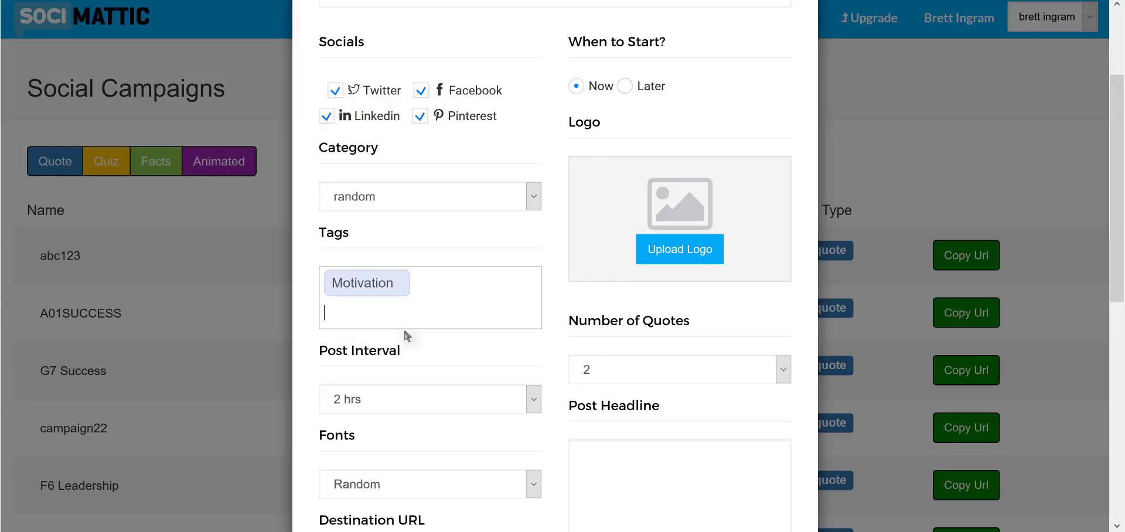
Upload the yellow badge image NEW from the desktop as the campaign's logo.
{"action": "left_click", "coordinate": [690, 251]}
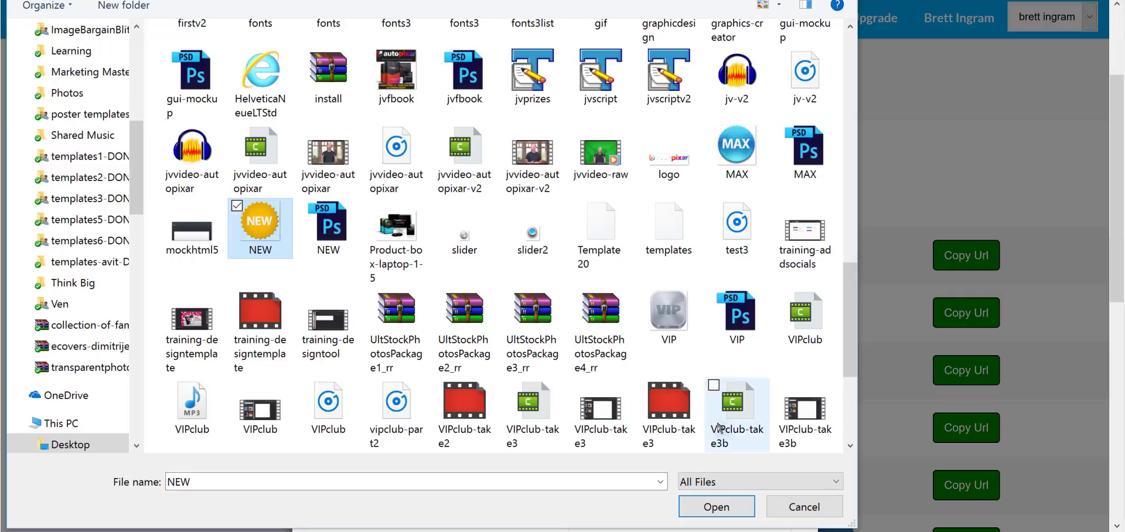
{"action": "left_click", "coordinate": [703, 507]}
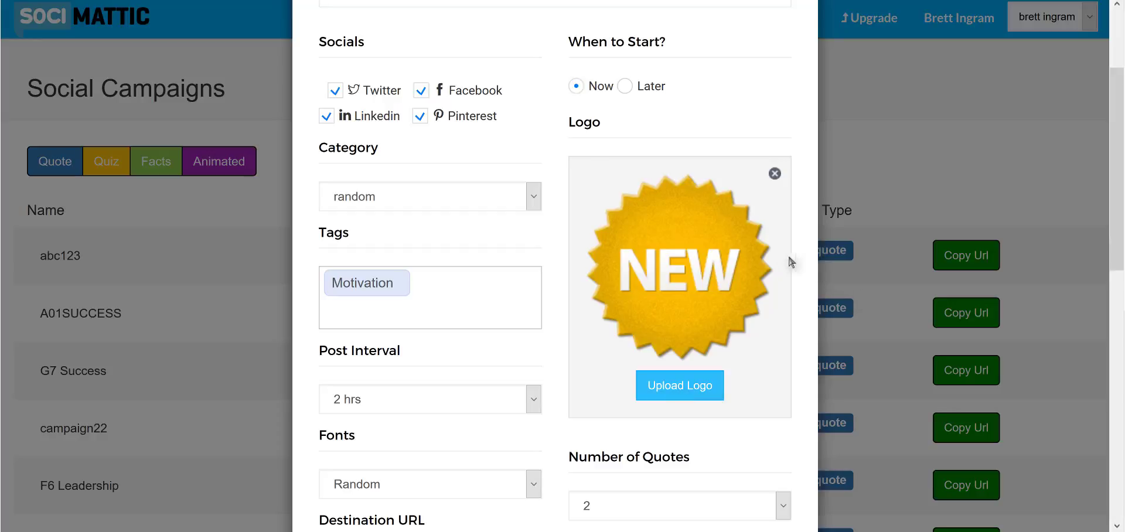
Set the campaign's post interval to 12 hrs.
{"action": "scroll", "coordinate": [529, 217], "scroll_direction": "down", "scroll_amount": 2}
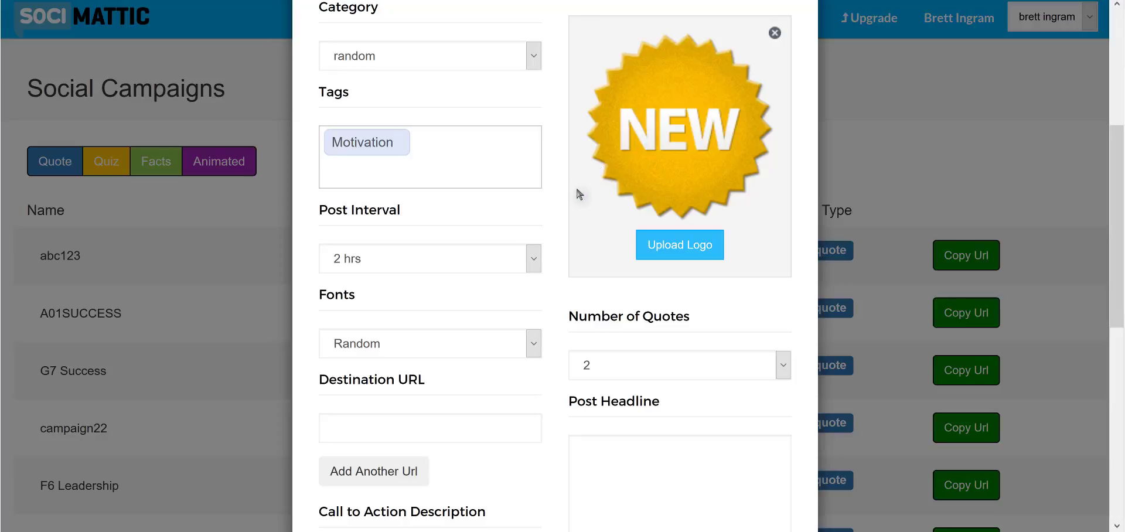
{"action": "left_click", "coordinate": [503, 266]}
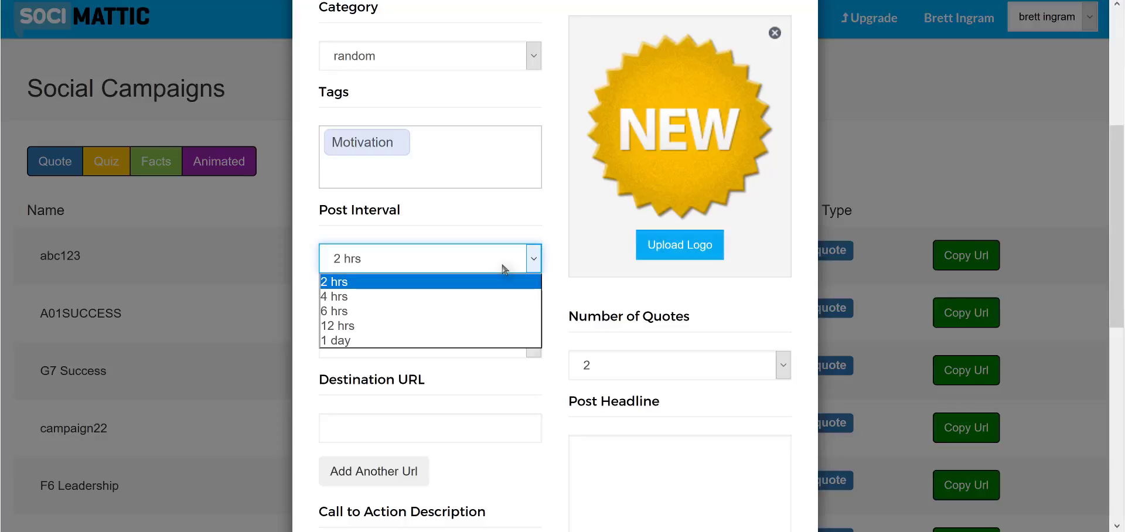
{"action": "left_click", "coordinate": [467, 332]}
{"action": "scroll", "coordinate": [466, 299], "scroll_direction": "down", "scroll_amount": 1}
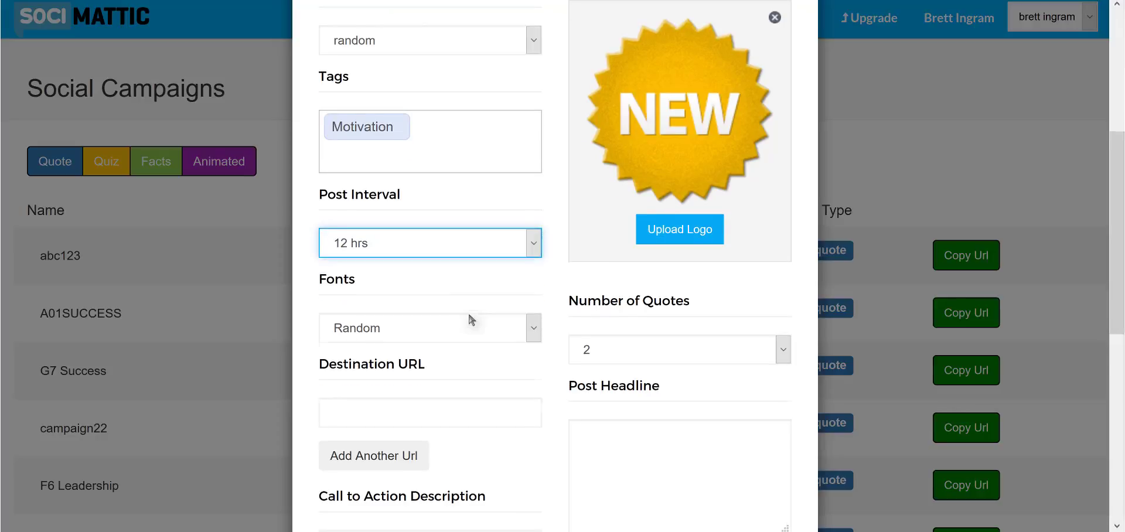
Set the campaign's number of quotes to 7 and check the available fonts, leaving the font on Random.
{"action": "scroll", "coordinate": [468, 315], "scroll_direction": "down", "scroll_amount": 2}
{"action": "left_click", "coordinate": [682, 228]}
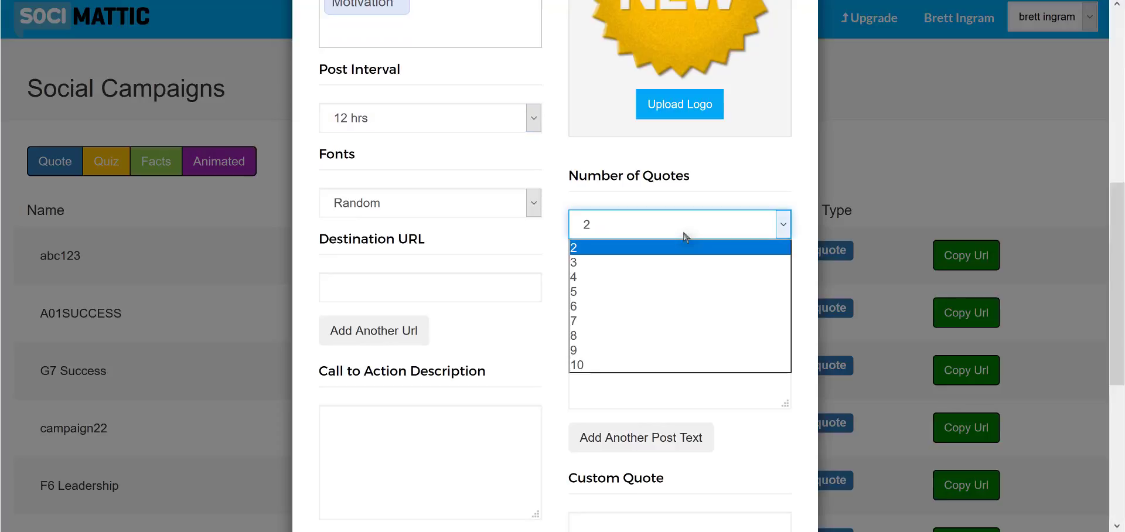
{"action": "left_click", "coordinate": [660, 320]}
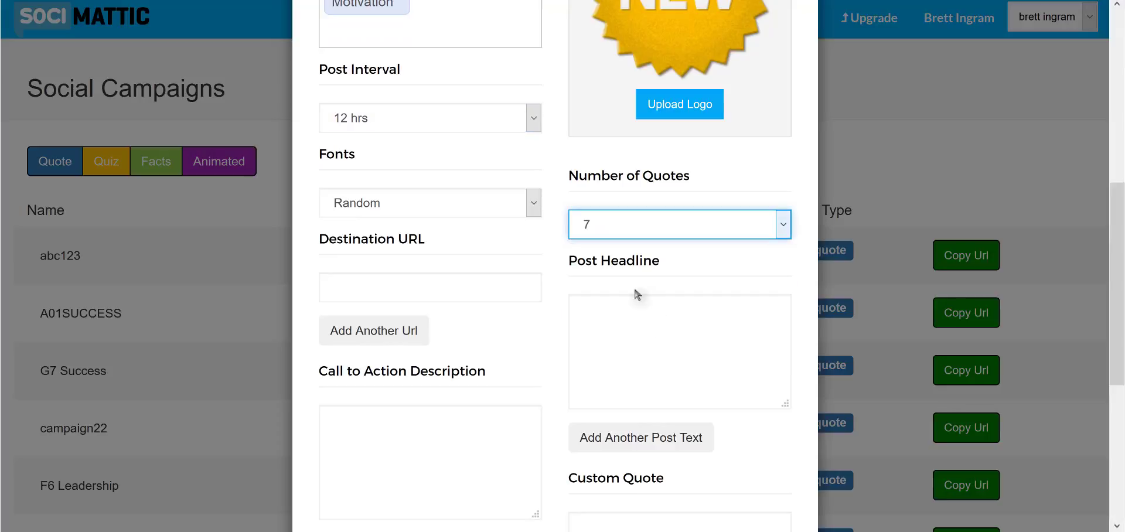
{"action": "left_click", "coordinate": [501, 210]}
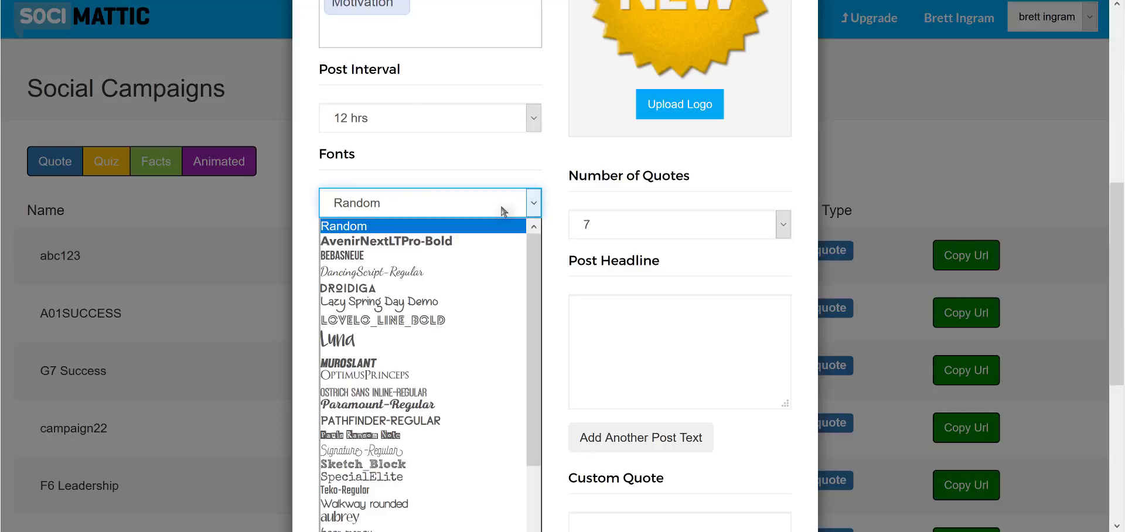
{"action": "left_click_drag", "start_coordinate": [534, 248], "coordinate": [545, 315]}
{"action": "scroll", "coordinate": [544, 311], "scroll_direction": "down", "scroll_amount": 3}
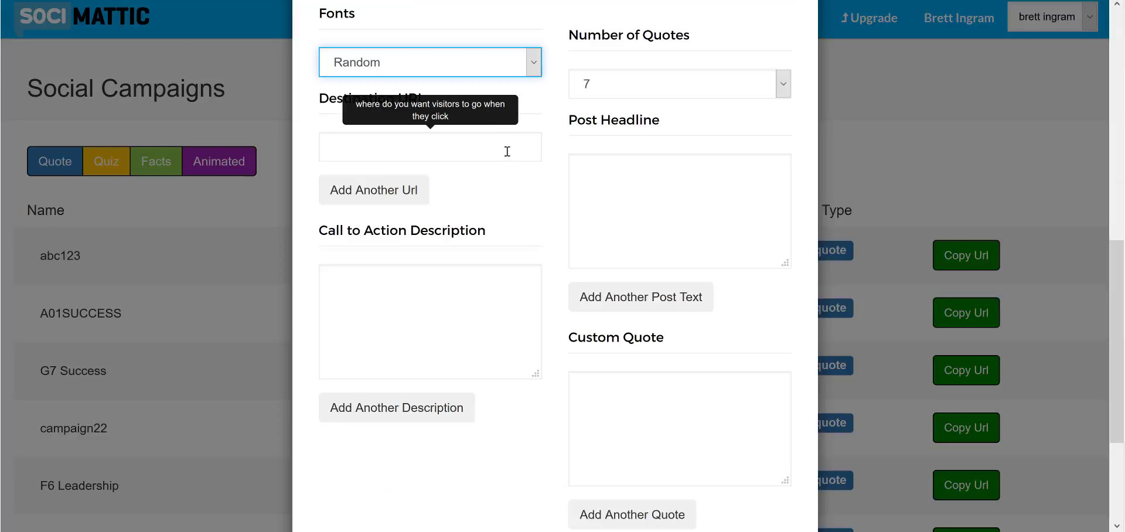
{"action": "left_click", "coordinate": [507, 148]}
{"action": "type", "text": "http"}
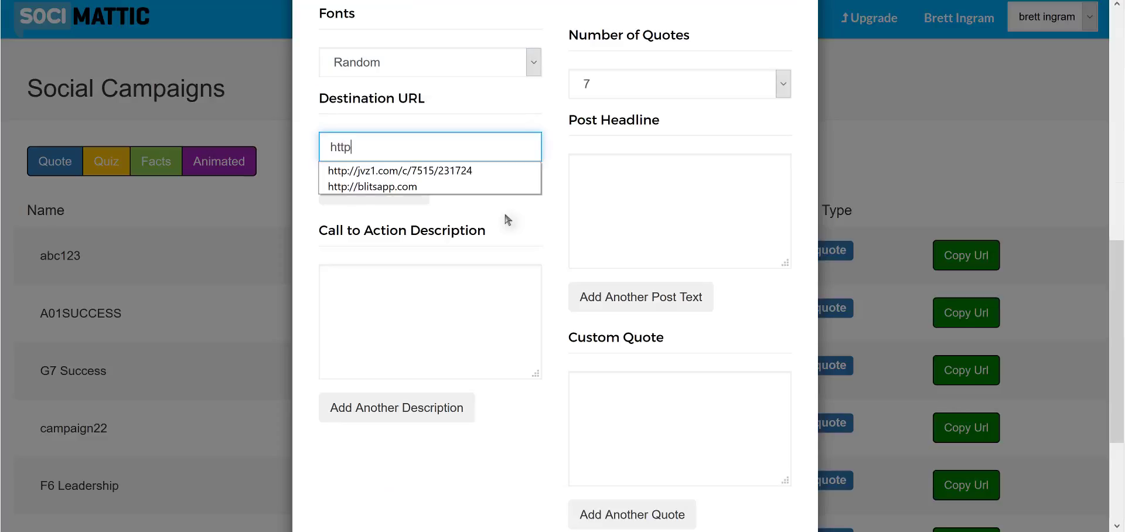
{"action": "type", "text": "://socimatti"}
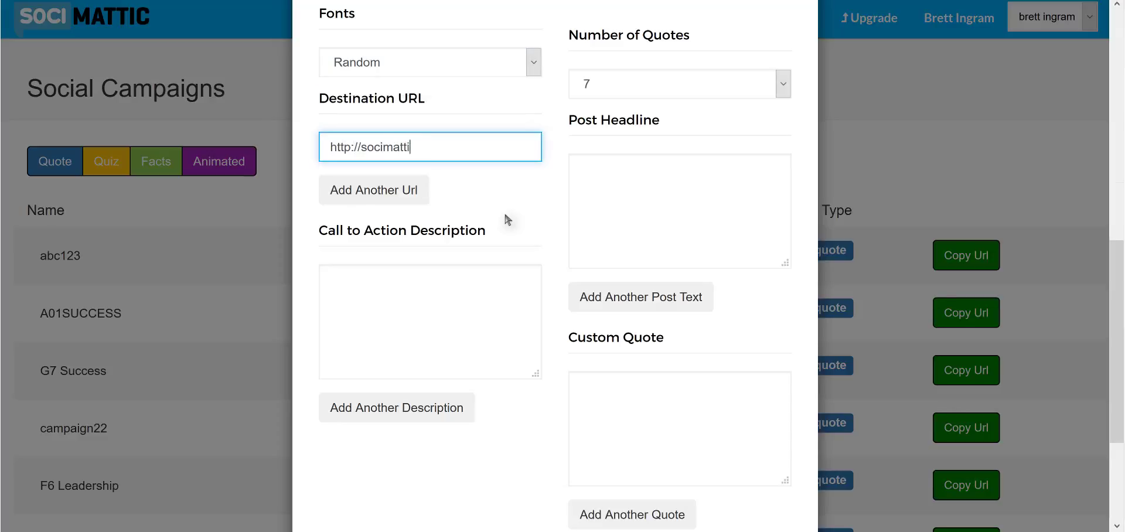
{"action": "type", "text": "c.com"}
Enter "cool headline" as the post headline and "click here now" as the call to action description.
{"action": "left_click", "coordinate": [613, 195]}
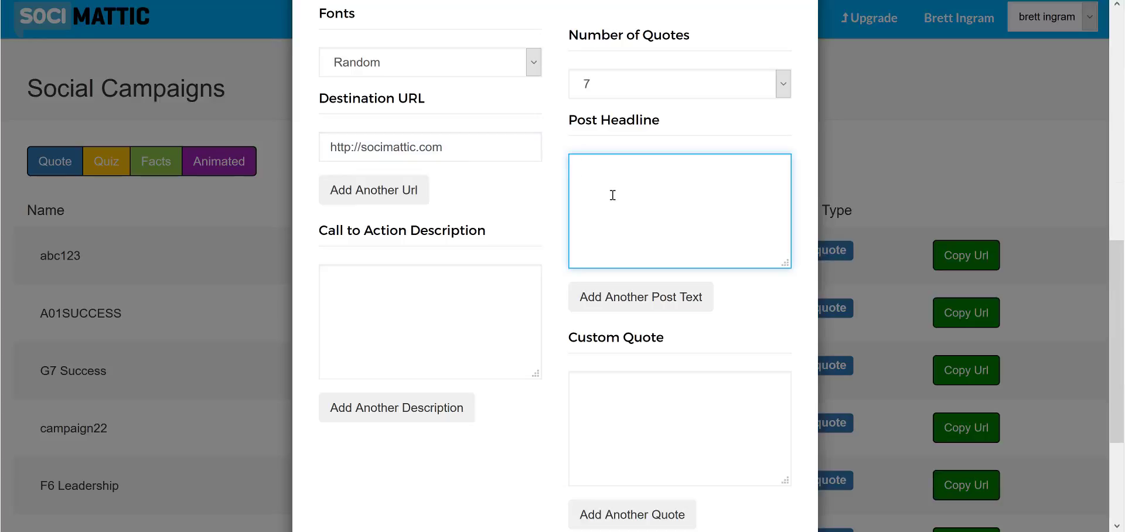
{"action": "type", "text": "cool hea"}
{"action": "type", "text": "ldine"}
{"action": "key", "text": "BackSpace"}
{"action": "key", "text": "BackSpace"}
{"action": "key", "text": "BackSpace"}
{"action": "key", "text": "BackSpace"}
{"action": "key", "text": "BackSpace"}
{"action": "type", "text": "dline"}
{"action": "left_click", "coordinate": [483, 320]}
{"action": "type", "text": "click here now"}
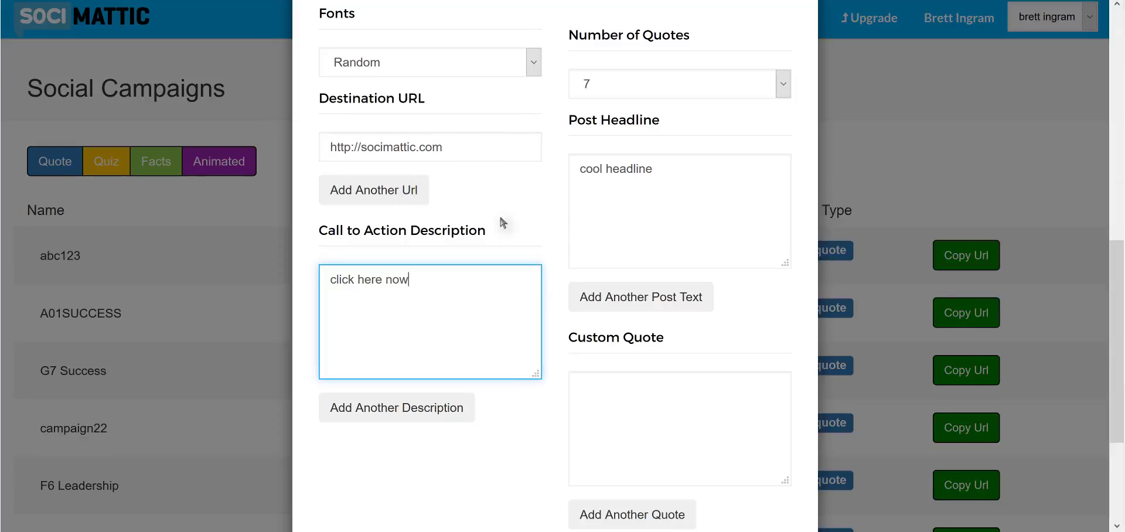
{"action": "left_click", "coordinate": [403, 197]}
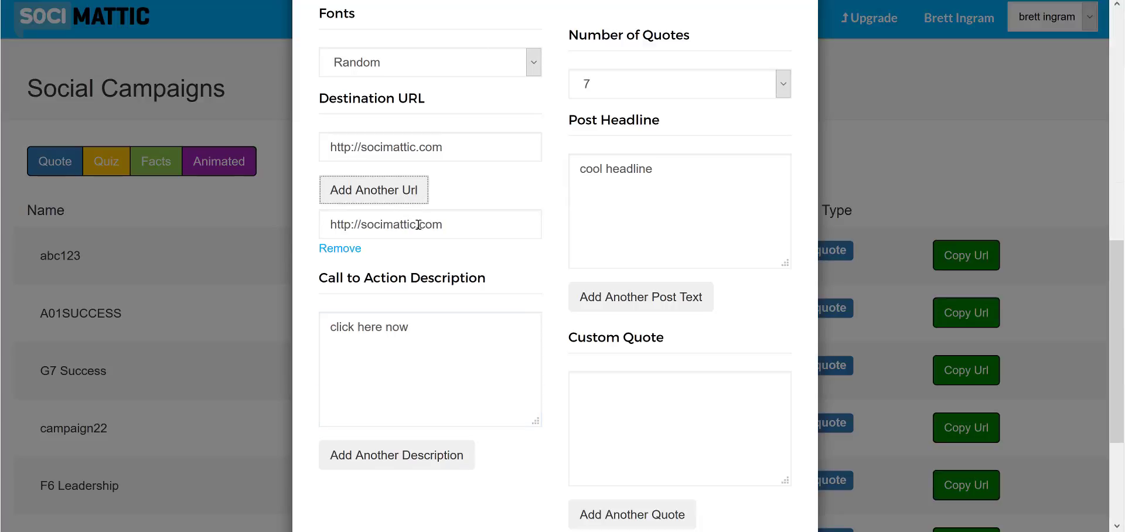
{"action": "left_click_drag", "start_coordinate": [362, 225], "coordinate": [483, 224]}
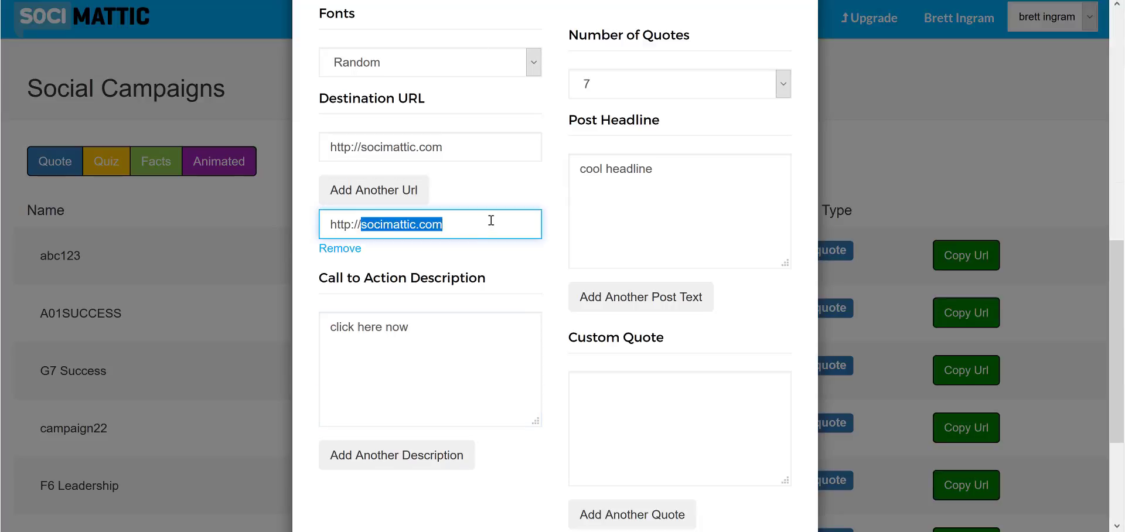
{"action": "type", "text": "autopixar.com"}
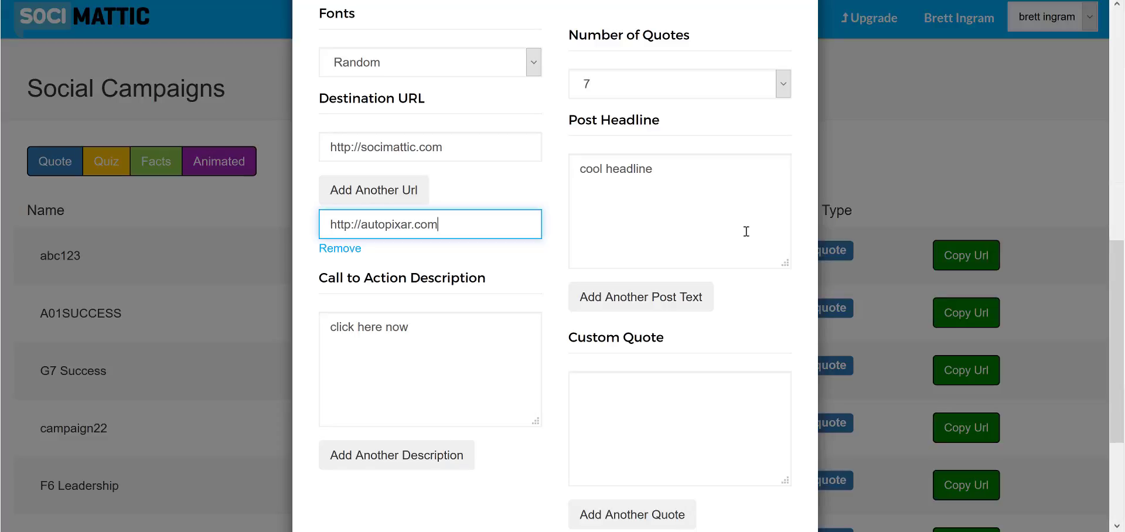
Leave the quote position on Random after checking its options, and create the campaign.
{"action": "scroll", "coordinate": [762, 258], "scroll_direction": "down", "scroll_amount": 3}
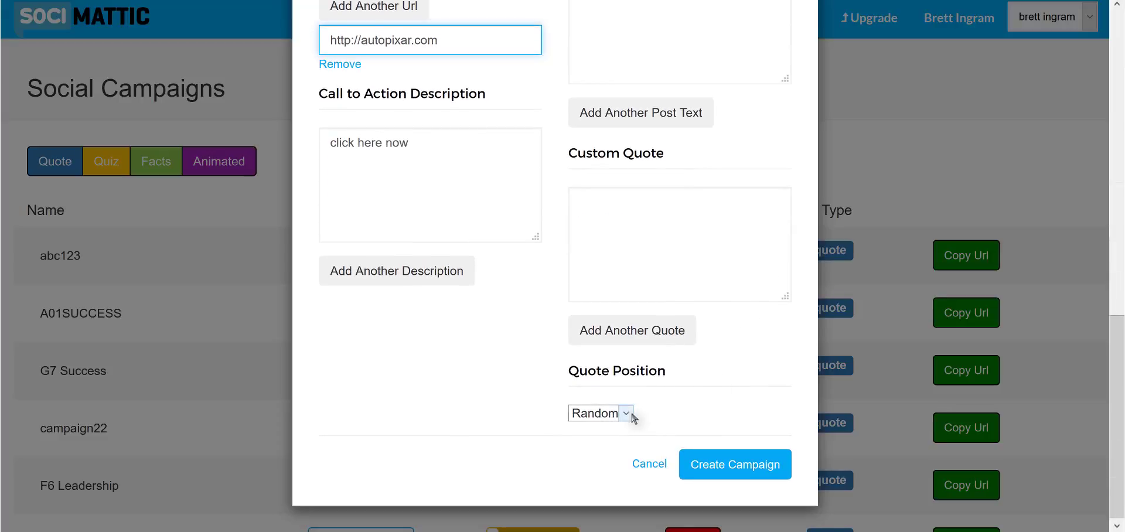
{"action": "left_click", "coordinate": [620, 413]}
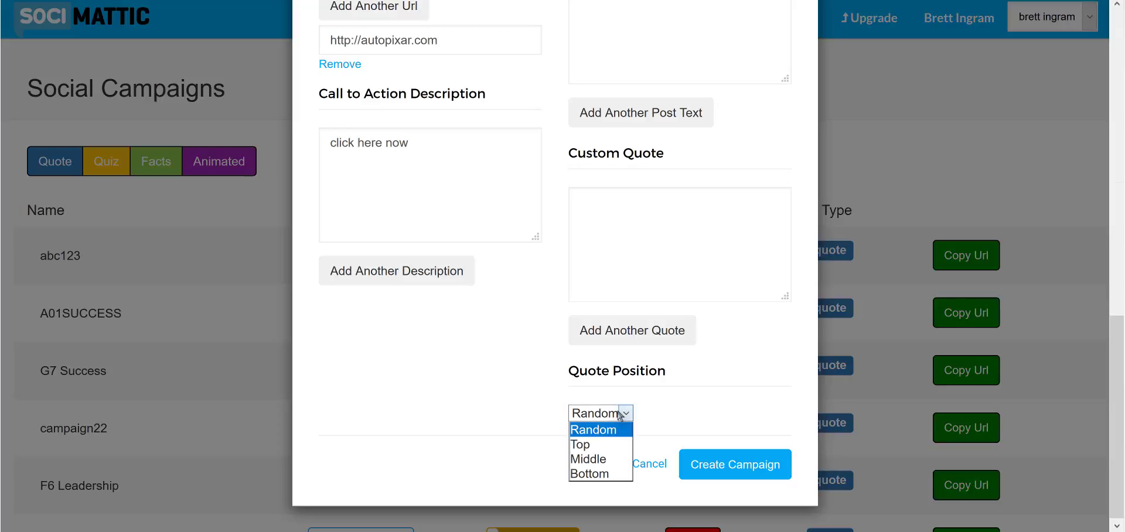
{"action": "left_click", "coordinate": [619, 414]}
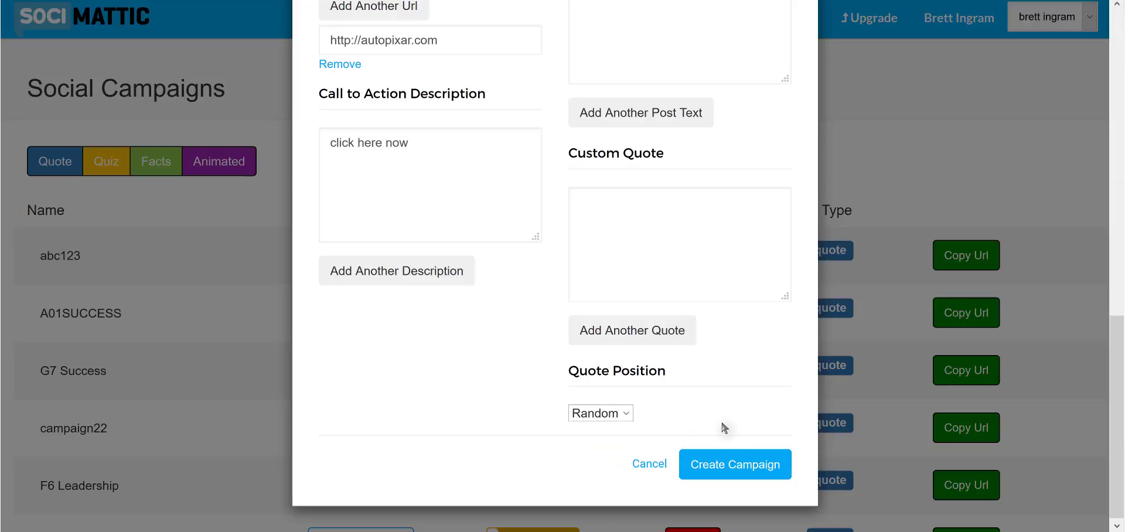
{"action": "left_click", "coordinate": [721, 465]}
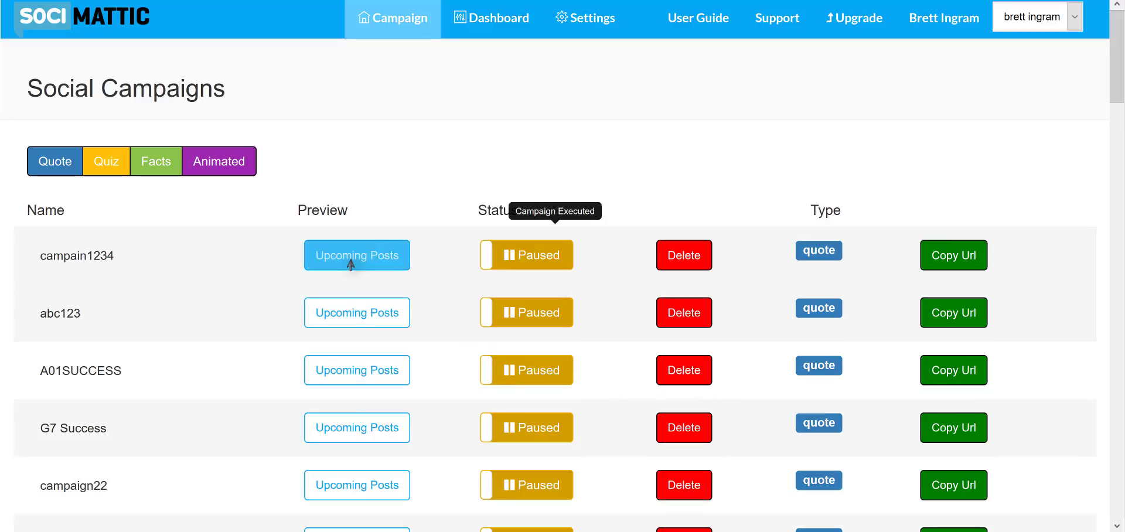
Review the upcoming posts of campain1234 one by one through to the last, checking each quote image and its scheduled post time.
{"action": "left_click", "coordinate": [357, 255]}
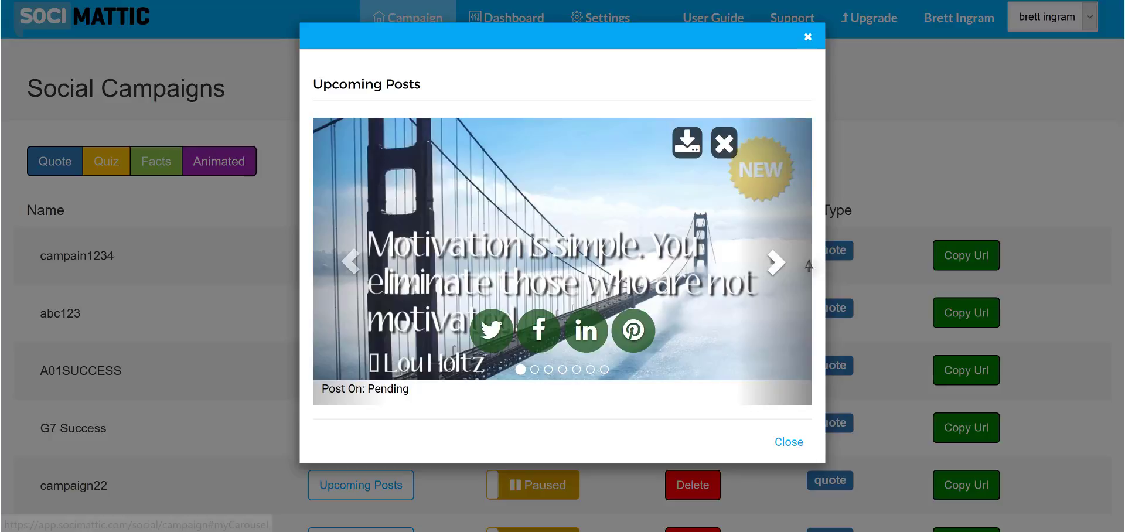
{"action": "left_click", "coordinate": [779, 260]}
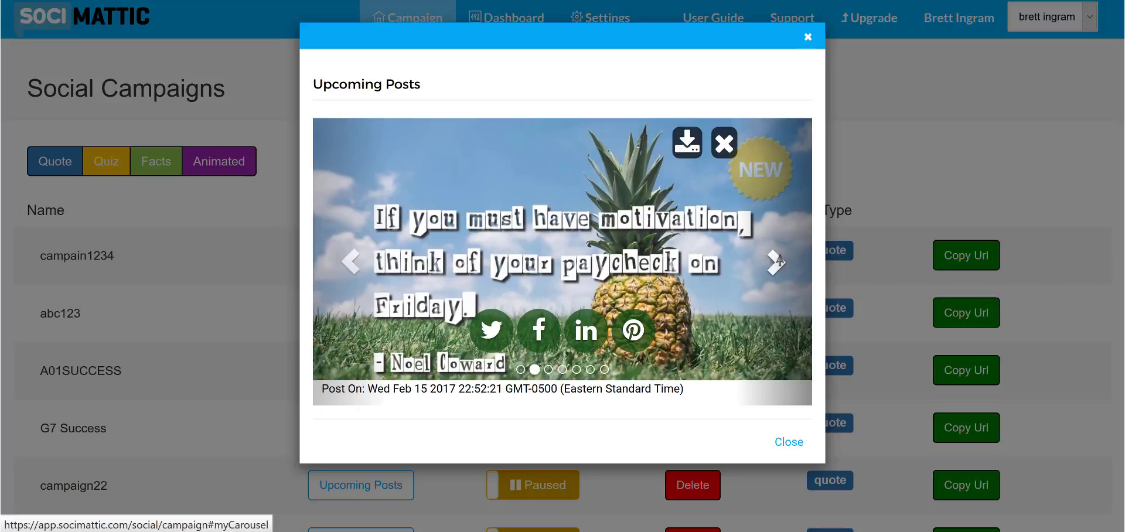
{"action": "left_click", "coordinate": [778, 260]}
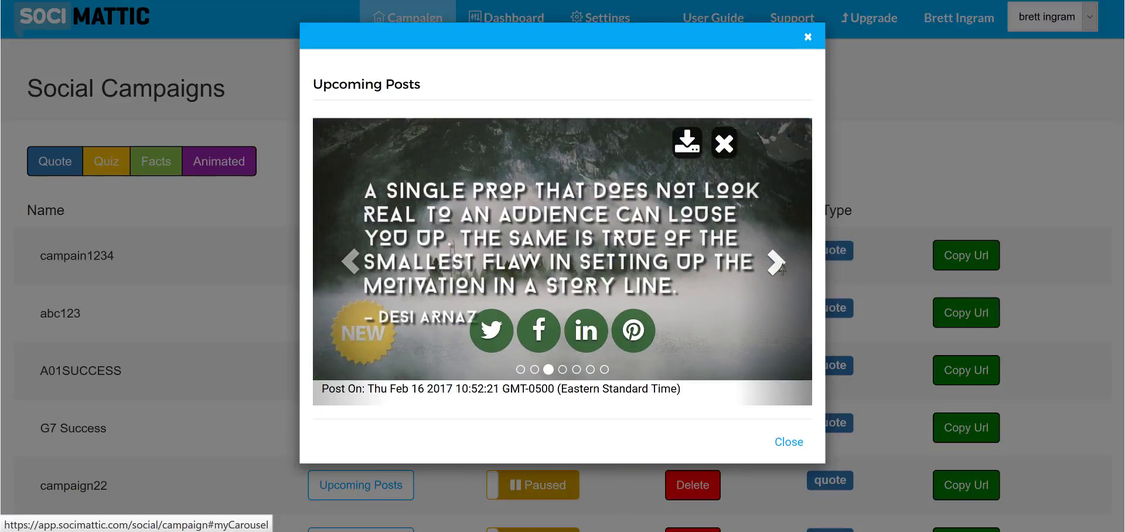
{"action": "left_click", "coordinate": [782, 266]}
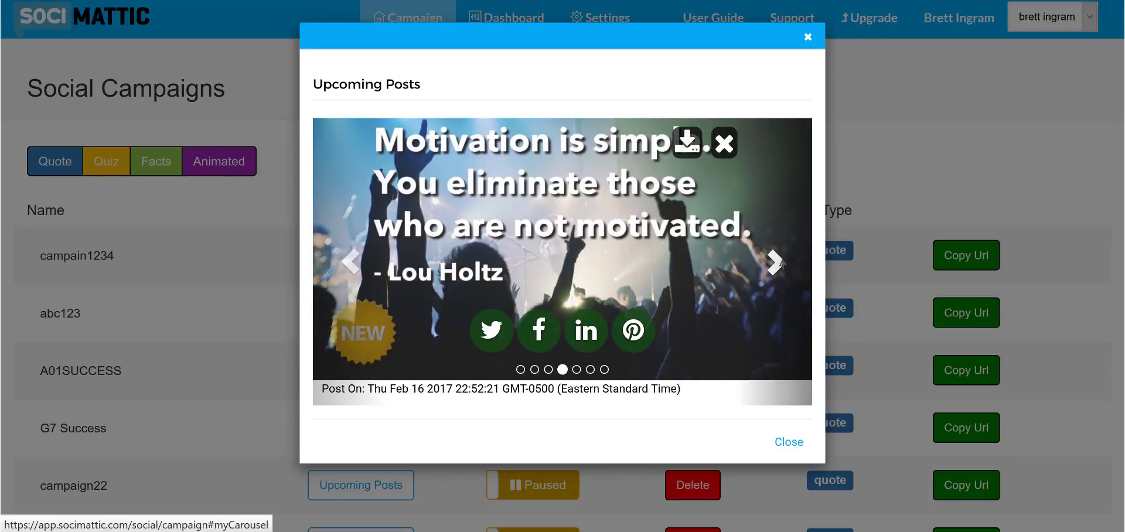
{"action": "left_click", "coordinate": [781, 263]}
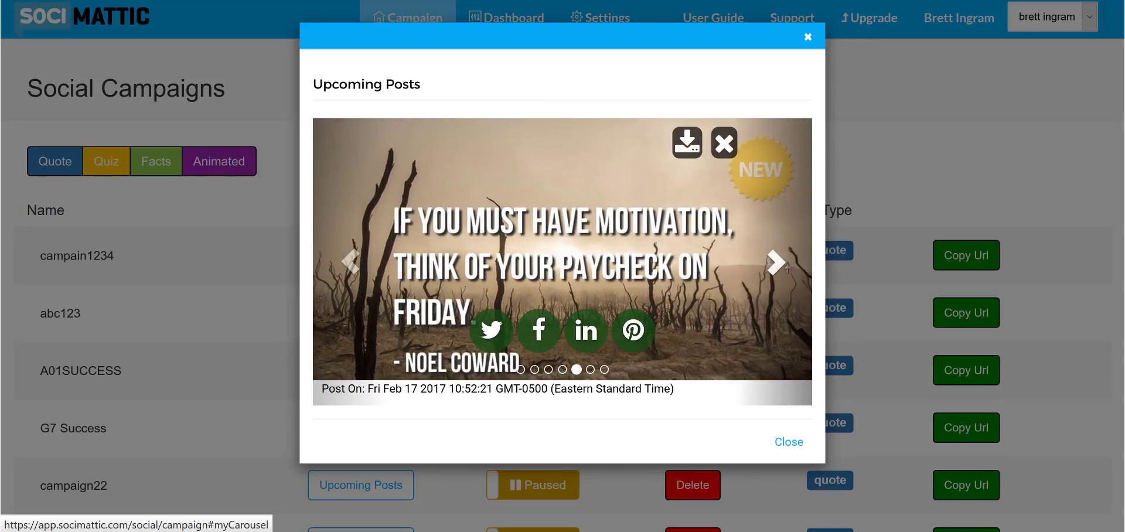
{"action": "left_click", "coordinate": [777, 267]}
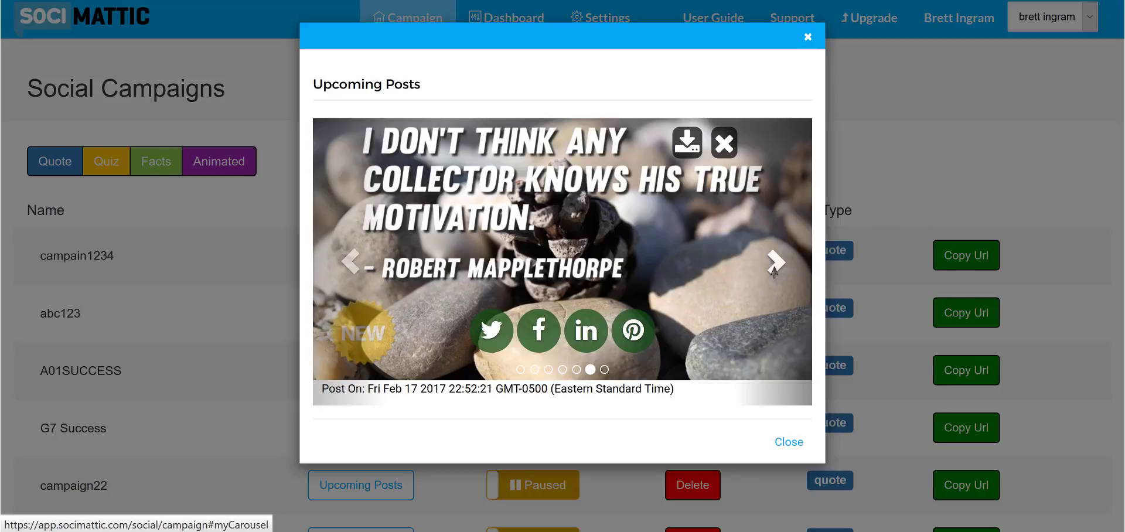
{"action": "left_click", "coordinate": [773, 272]}
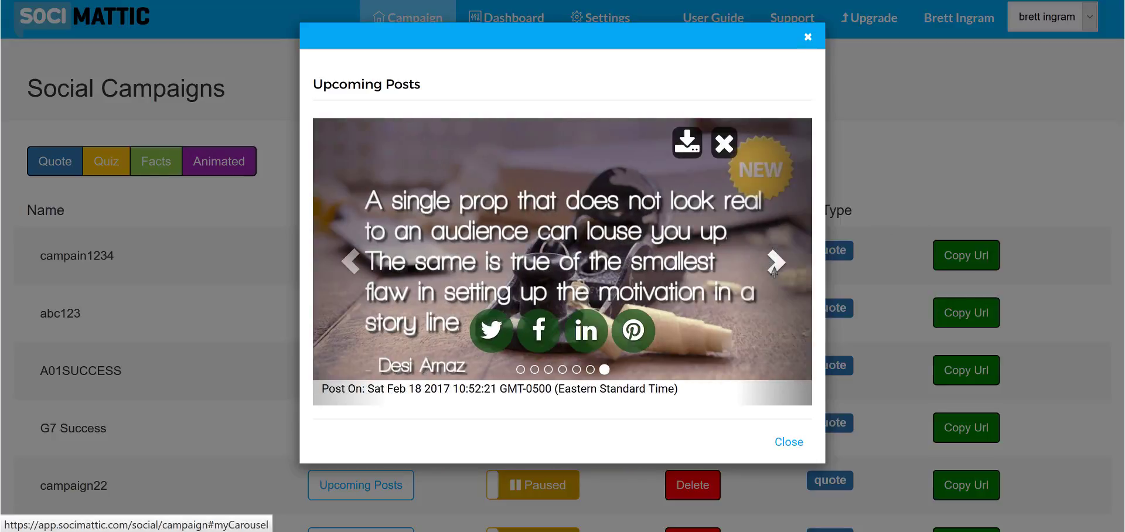